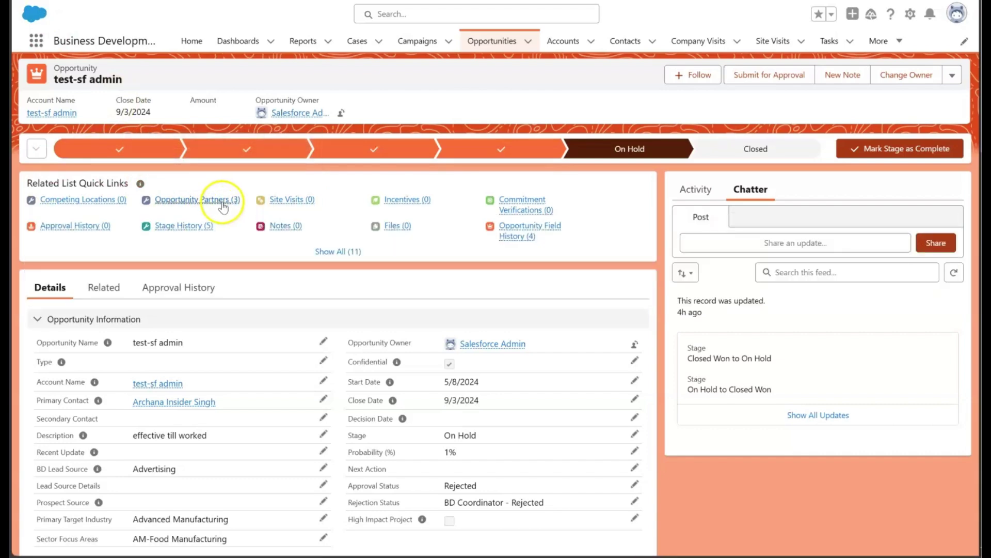
Step: Open Setup and find the Flows page by searching for "flow"
{"action": "mouse_move", "coordinate": [212, 207]}
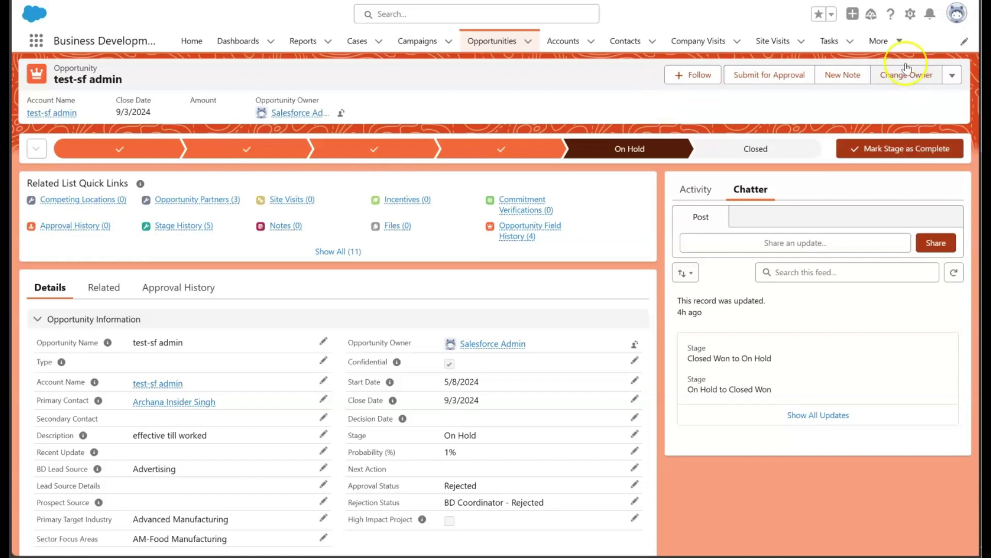
{"action": "left_click", "coordinate": [912, 16]}
{"action": "left_click", "coordinate": [867, 67]}
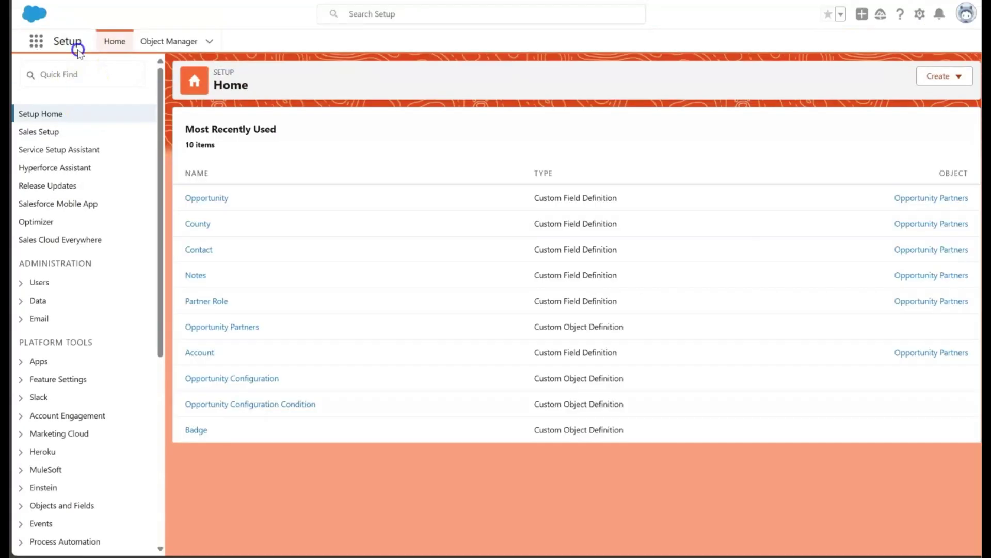
{"action": "left_click", "coordinate": [93, 78]}
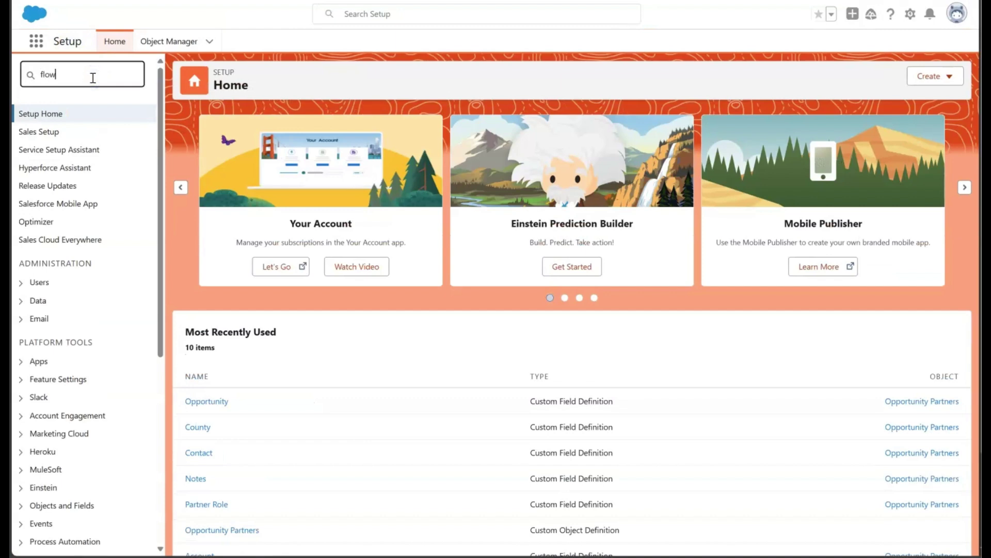
{"action": "left_click", "coordinate": [54, 205]}
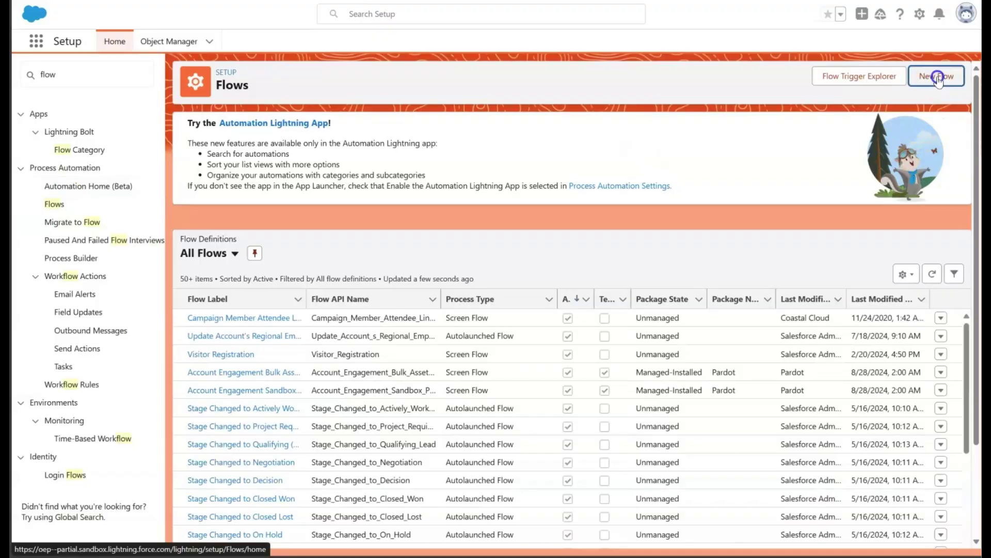
Step: Create a new flow of the type Record-Triggered Flow
{"action": "left_click", "coordinate": [938, 76]}
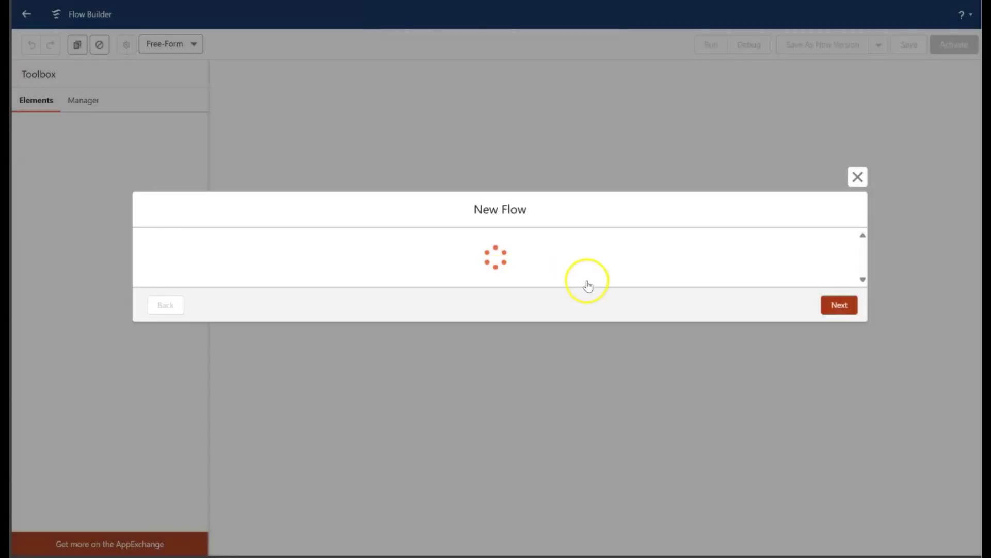
{"action": "left_click", "coordinate": [849, 326]}
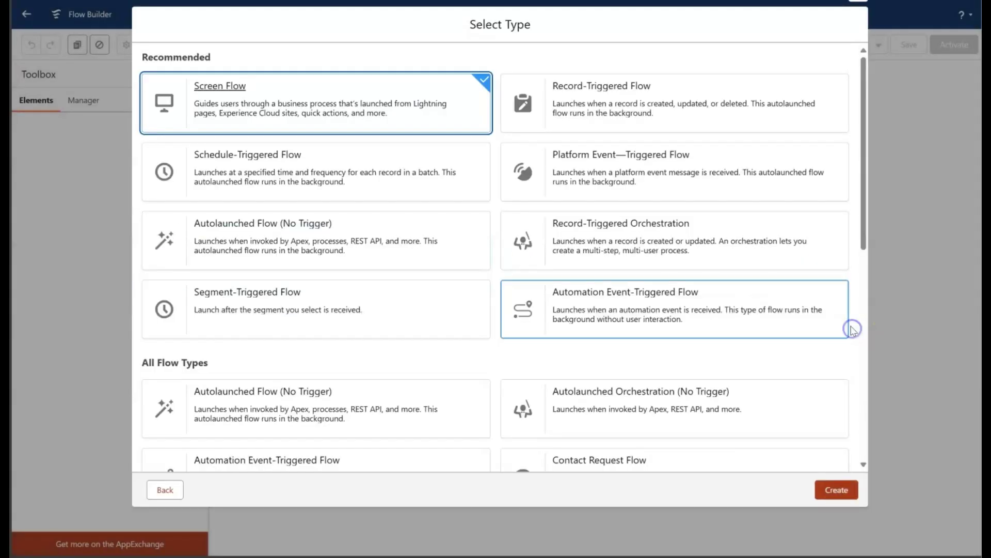
{"action": "left_click", "coordinate": [679, 109]}
{"action": "left_click", "coordinate": [836, 489]}
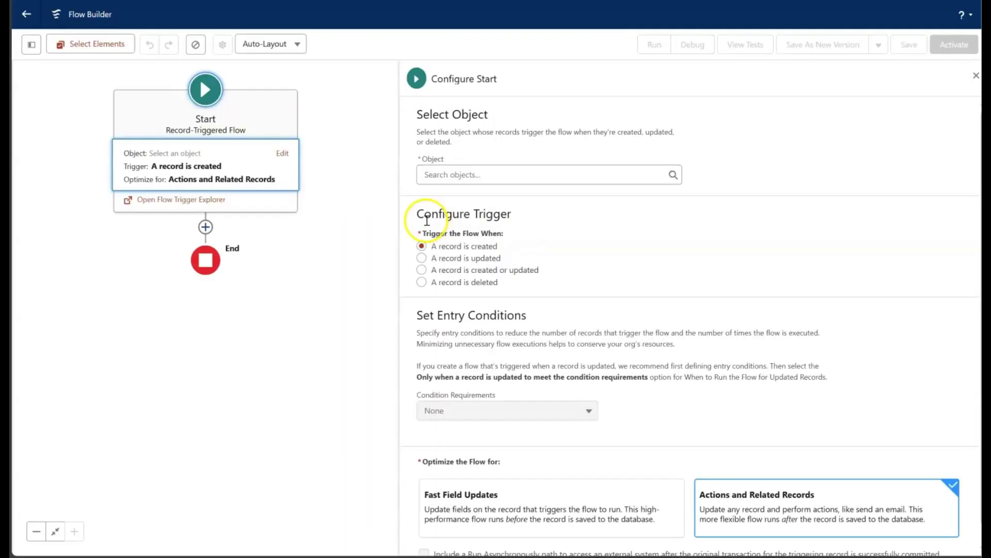
Step: Set the flow's start object to Opportunity and trigger it when a record is updated
{"action": "left_click", "coordinate": [496, 176]}
{"action": "type", "text": "oppo"}
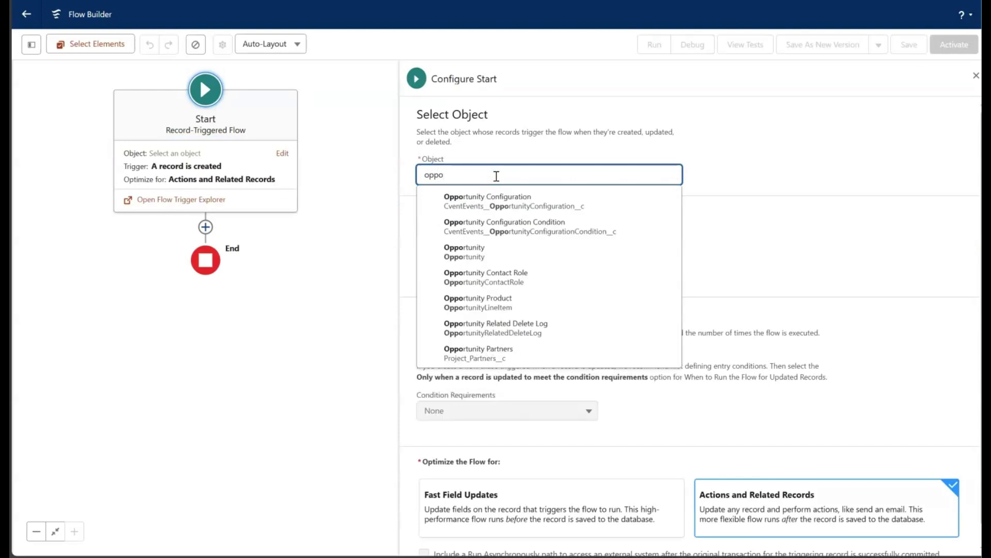
{"action": "left_click", "coordinate": [495, 252]}
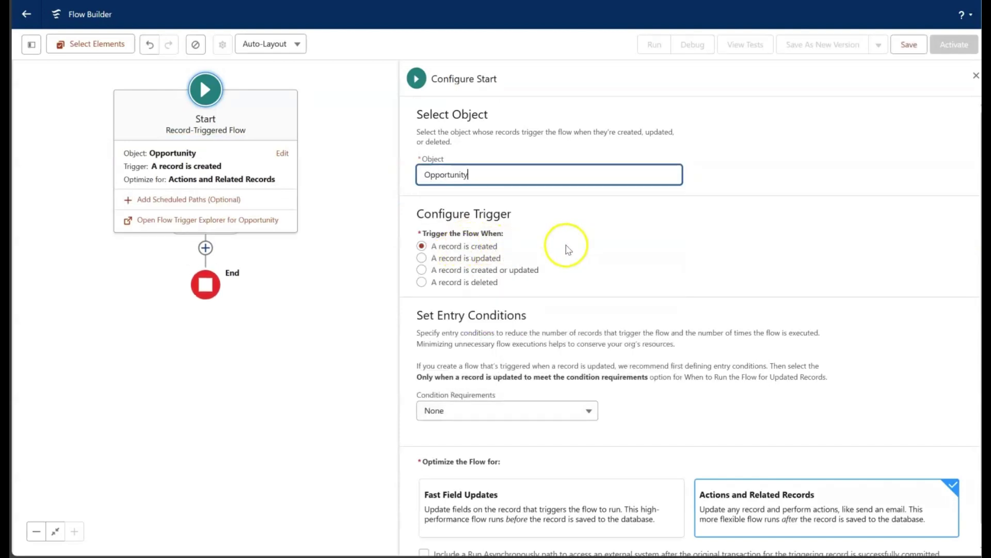
{"action": "left_click", "coordinate": [421, 257]}
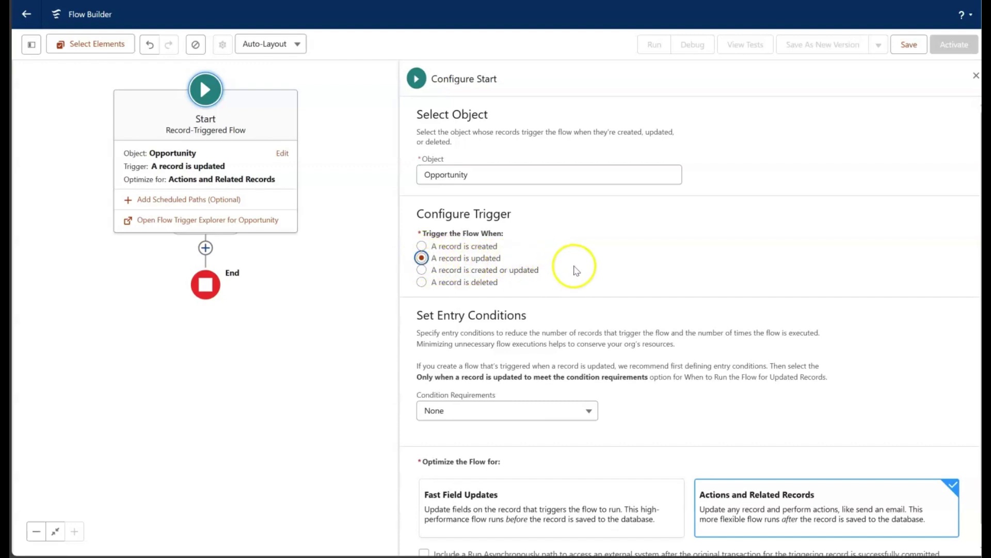
Step: Set the entry condition requirements to All Conditions Are Met (AND)
{"action": "left_click", "coordinate": [553, 411]}
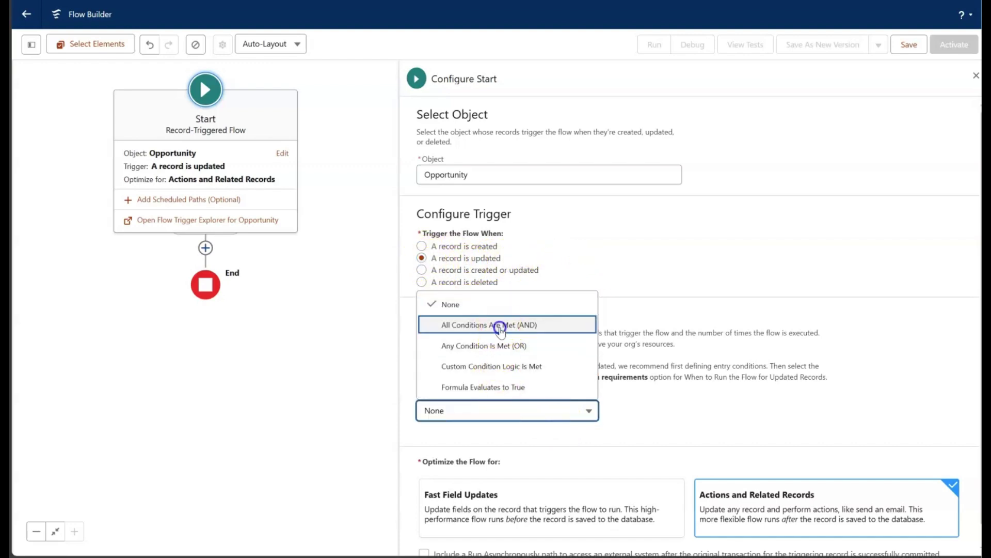
{"action": "left_click", "coordinate": [449, 324]}
{"action": "scroll", "coordinate": [656, 341], "scroll_direction": "down", "scroll_amount": 2}
{"action": "left_click", "coordinate": [577, 339]}
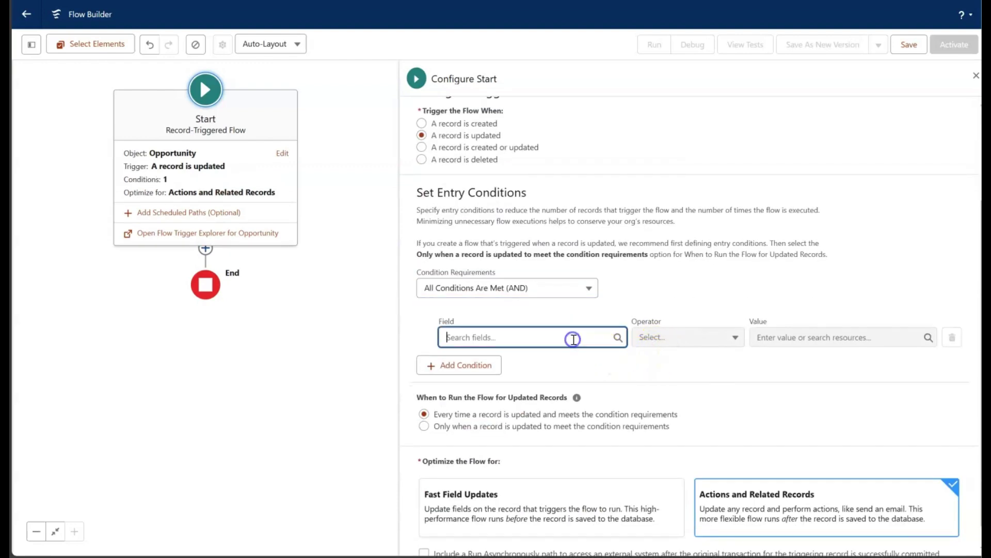
{"action": "type", "text": "stage"}
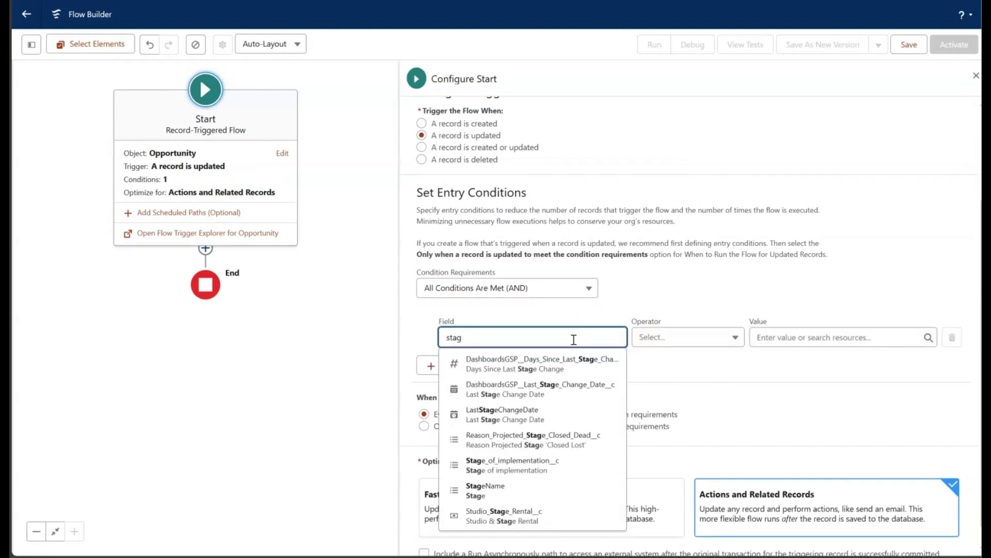
{"action": "key", "text": "BackSpace"}
{"action": "key", "text": "BackSpace"}
{"action": "key", "text": "BackSpace"}
{"action": "key", "text": "BackSpace"}
Step: Set the first entry condition to Record_Type_Name__c Equals Business Development, copying the value from the test-sf admin opportunity record
{"action": "type", "text": "record"}
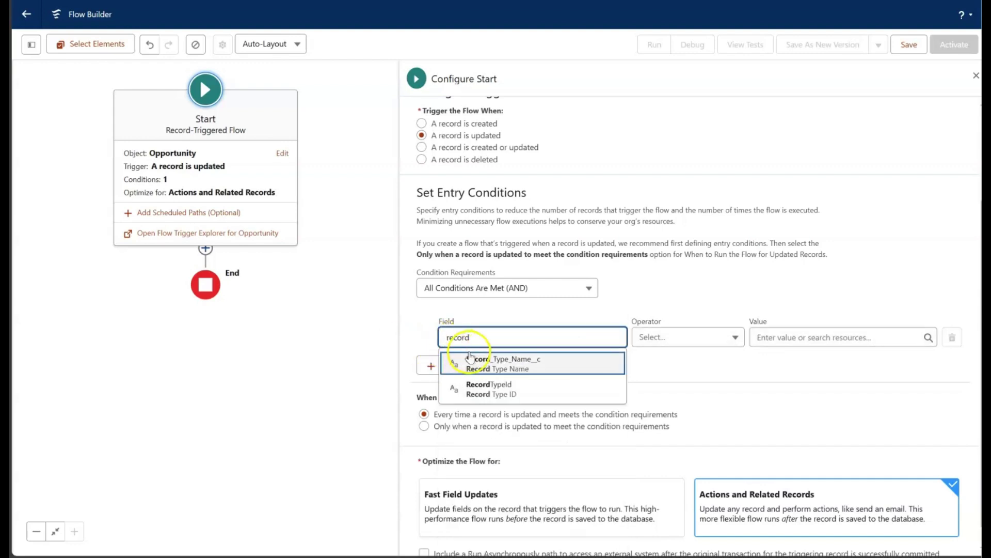
{"action": "left_click", "coordinate": [504, 363]}
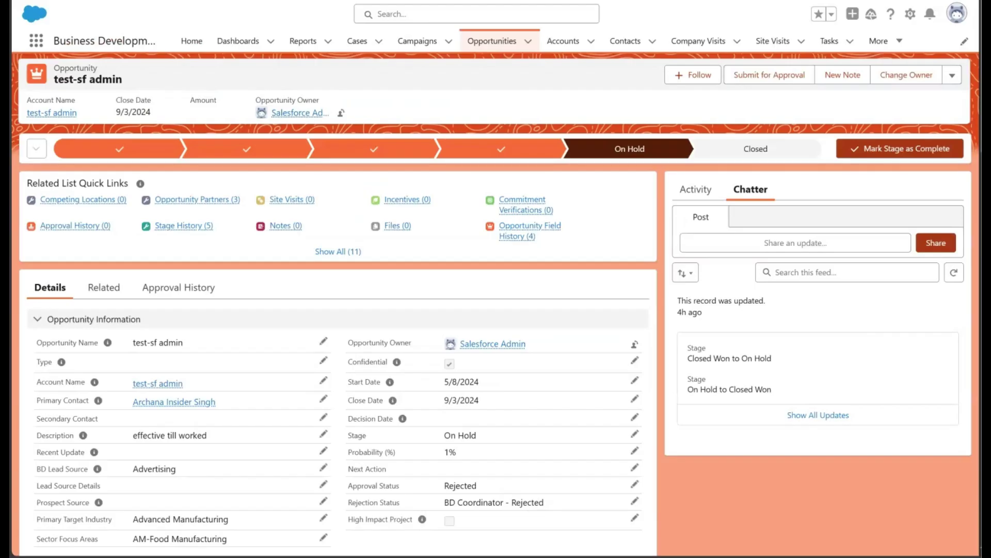
{"action": "scroll", "coordinate": [437, 548], "scroll_direction": "down", "scroll_amount": 15}
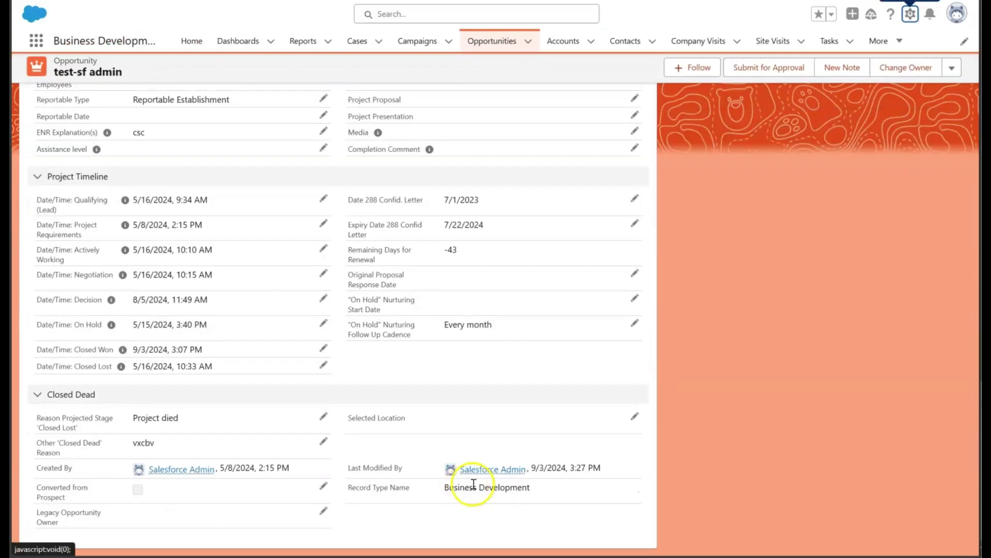
{"action": "left_click_drag", "start_coordinate": [540, 497], "coordinate": [444, 485]}
{"action": "key", "text": "ctrl+c"}
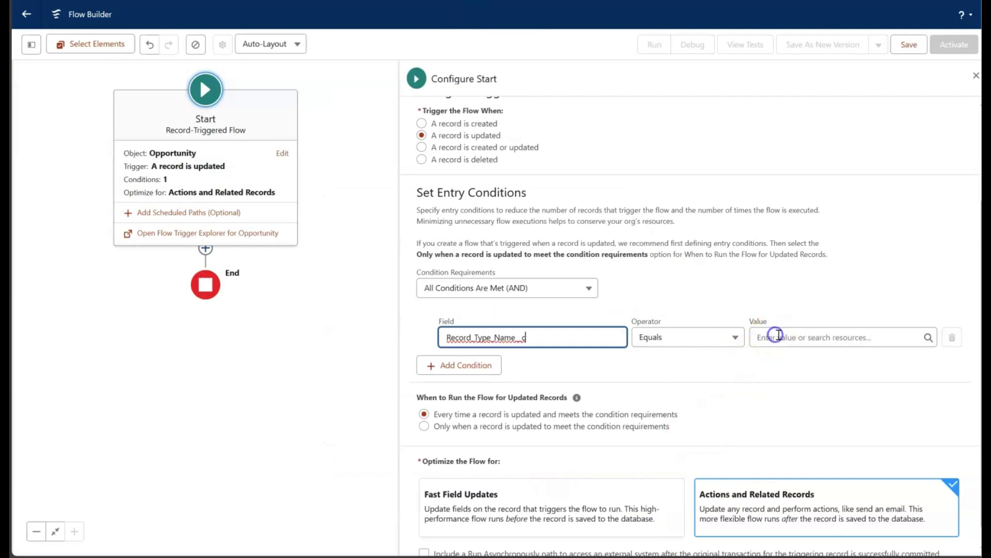
{"action": "left_click", "coordinate": [777, 336]}
{"action": "key", "text": "ctrl+v"}
{"action": "left_click", "coordinate": [779, 377]}
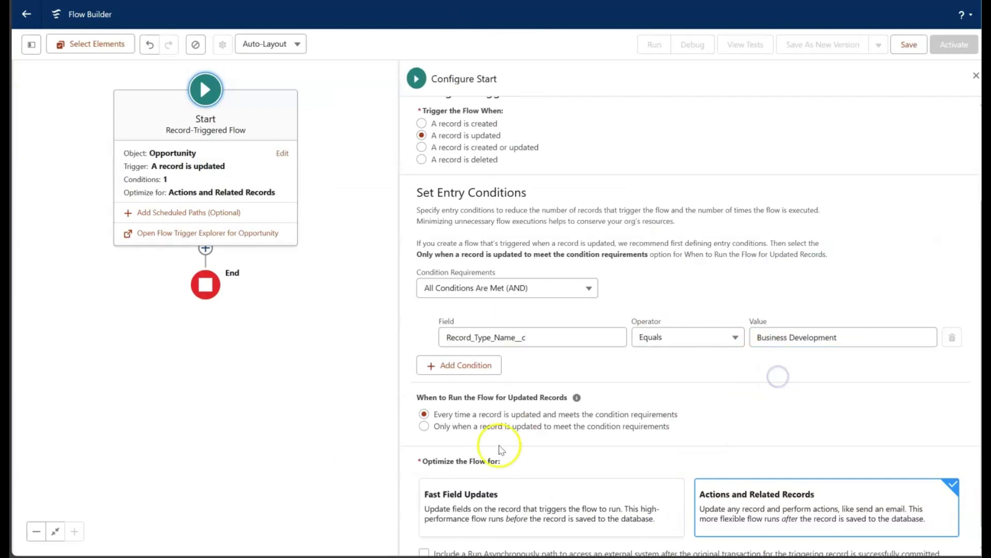
Step: Add a second entry condition, StageName Equals Closed Won, and close the start configuration
{"action": "left_click", "coordinate": [445, 380]}
{"action": "left_click", "coordinate": [505, 382]}
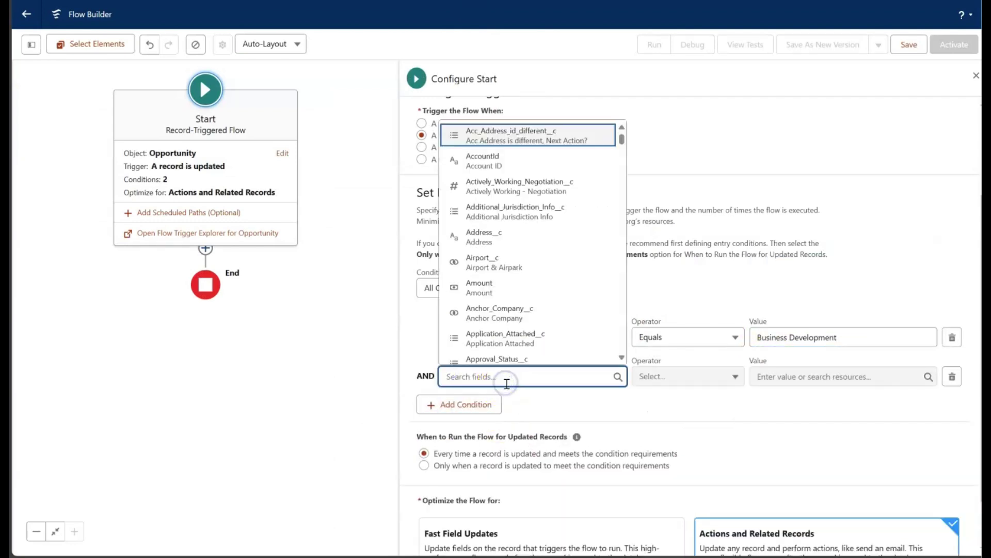
{"action": "type", "text": "stage"}
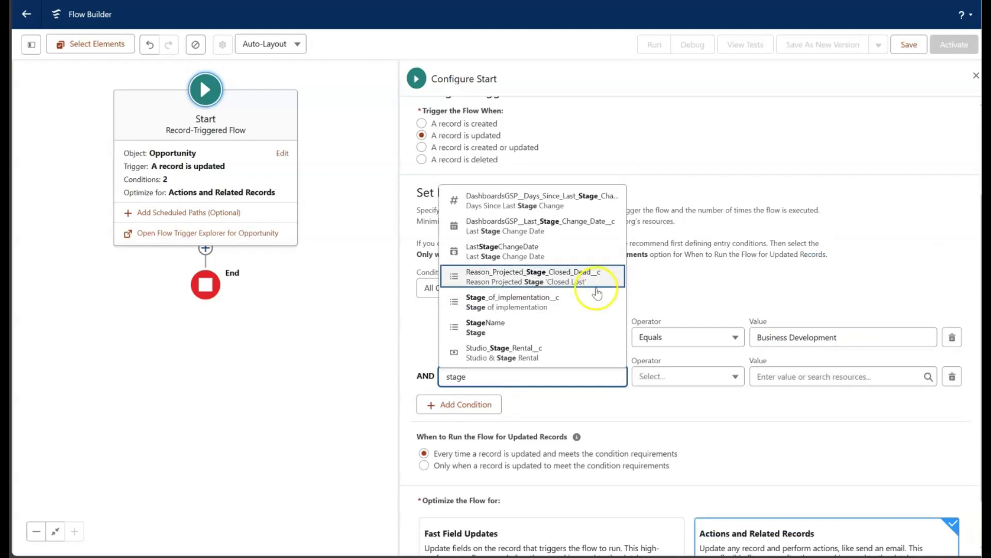
{"action": "left_click", "coordinate": [548, 324]}
{"action": "left_click", "coordinate": [884, 376]}
{"action": "scroll", "coordinate": [859, 294], "scroll_direction": "down", "scroll_amount": 10}
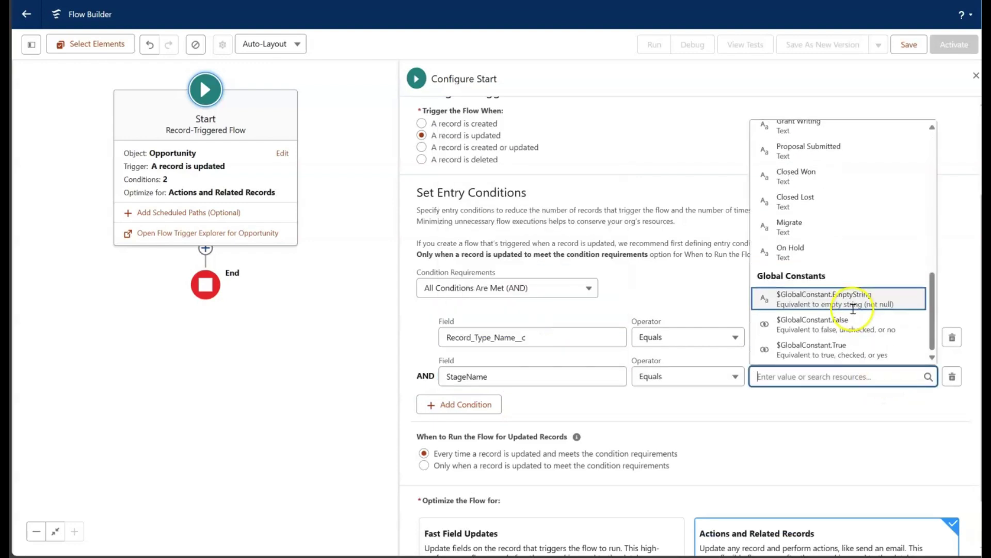
{"action": "left_click", "coordinate": [814, 175]}
{"action": "left_click", "coordinate": [725, 417]}
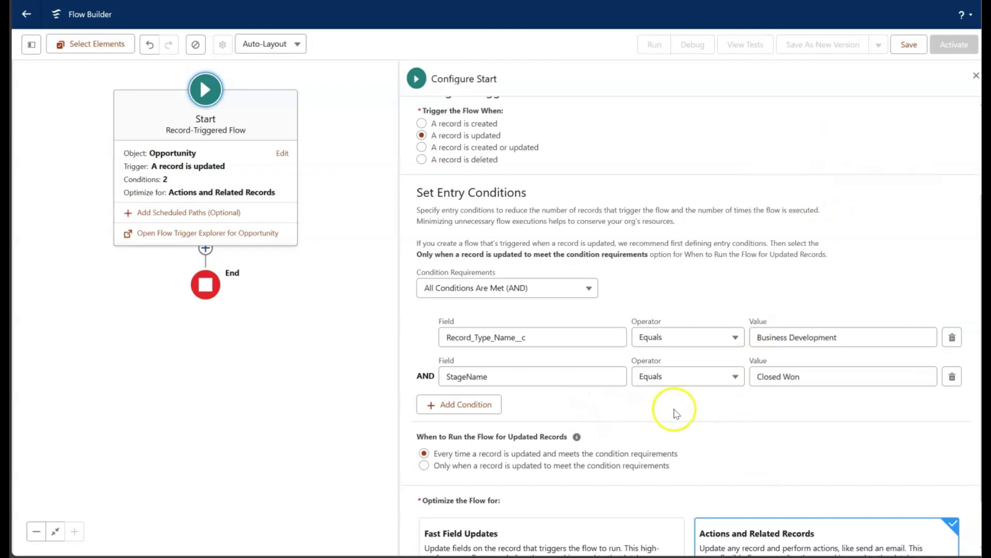
{"action": "scroll", "coordinate": [671, 411], "scroll_direction": "down", "scroll_amount": 1}
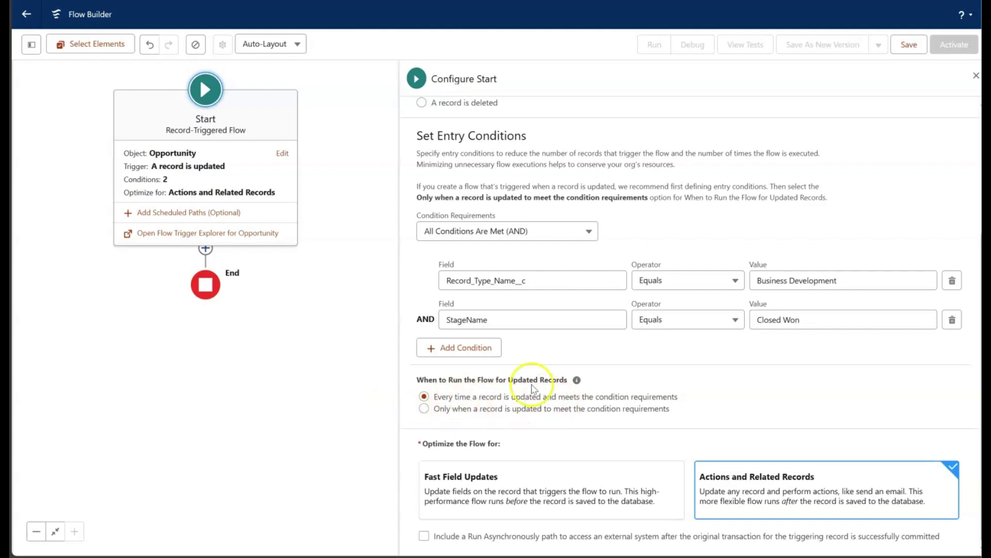
{"action": "left_click", "coordinate": [976, 76]}
{"action": "left_click", "coordinate": [370, 152]}
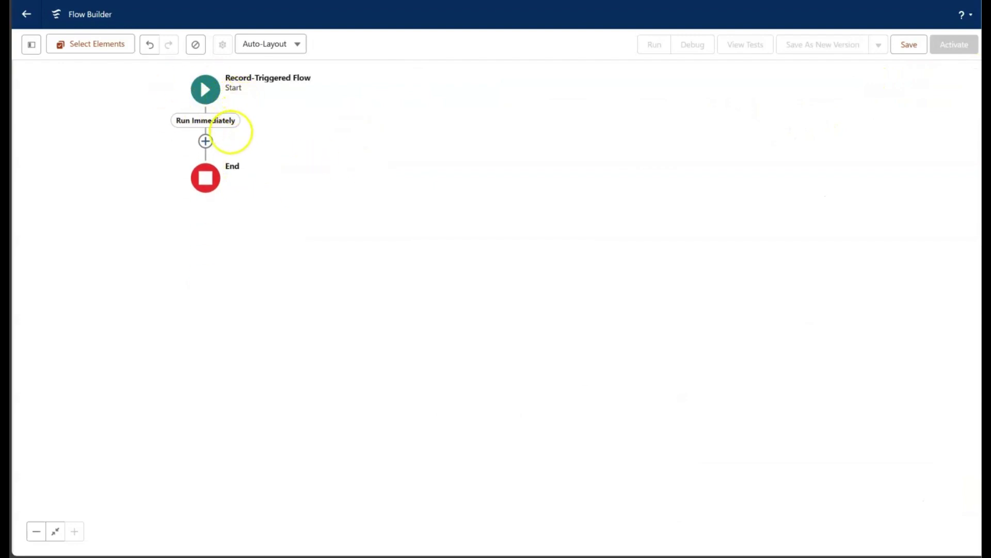
Step: Add a Get Records element after the start and label it "get all the opp partners"
{"action": "left_click", "coordinate": [205, 141]}
{"action": "left_click", "coordinate": [208, 186]}
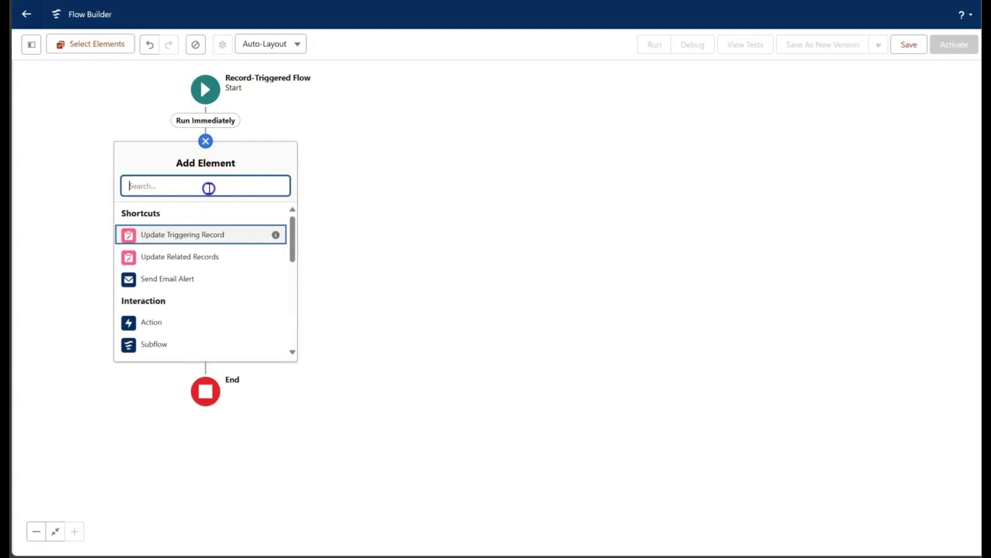
{"action": "type", "text": "get"}
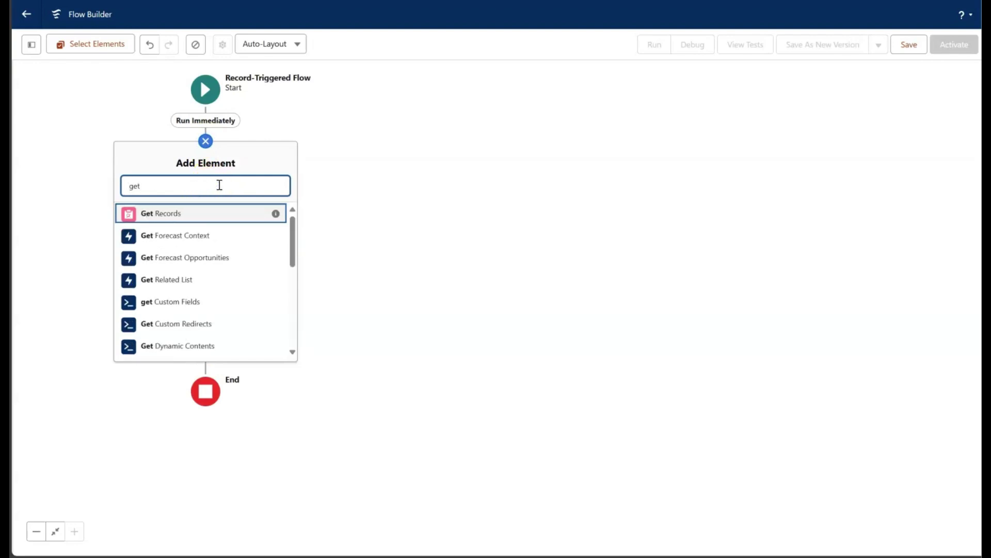
{"action": "left_click", "coordinate": [186, 219]}
{"action": "left_click", "coordinate": [559, 121]}
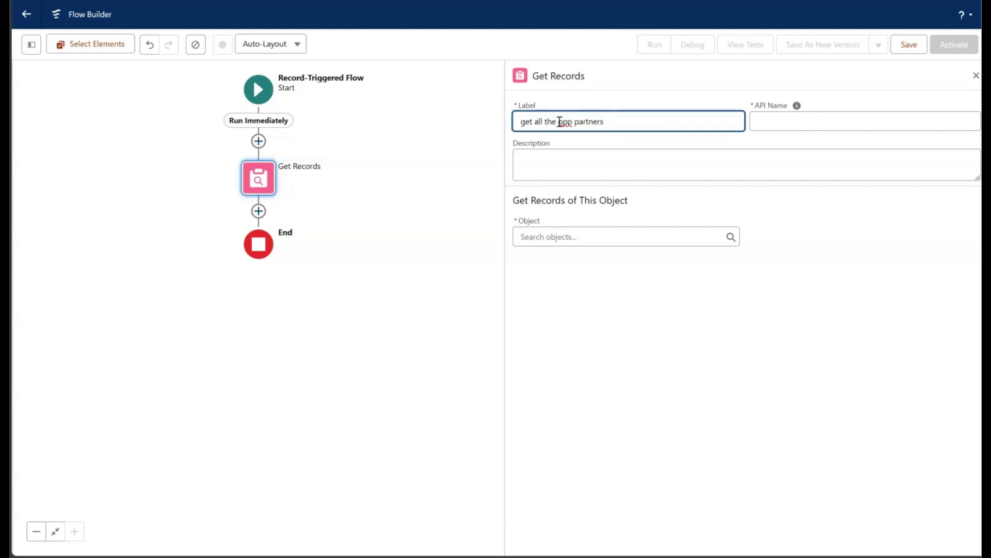
{"action": "left_click", "coordinate": [778, 112]}
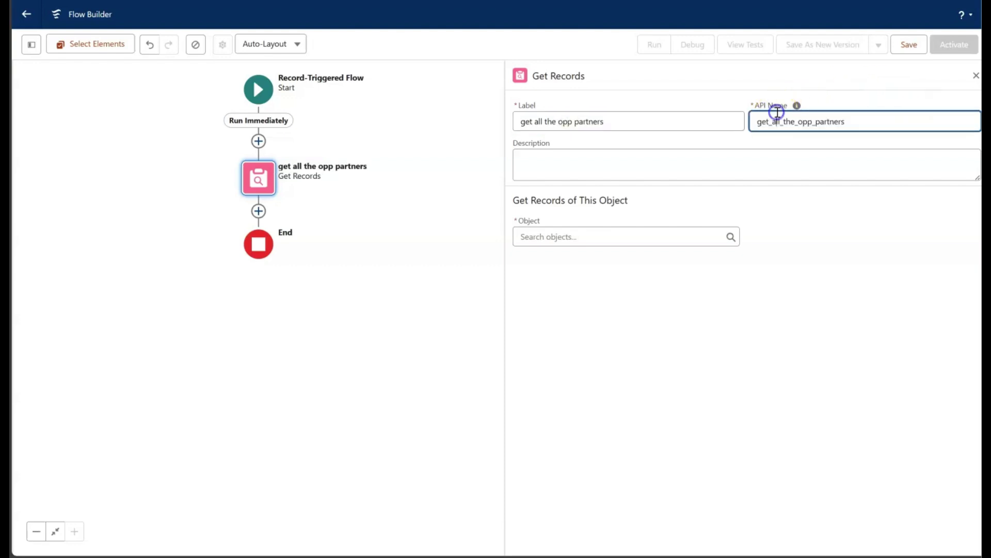
Step: Set the object of the Get Records element to Opportunity Partners (Project_Partners__c)
{"action": "left_click", "coordinate": [613, 236]}
{"action": "type", "text": "p"}
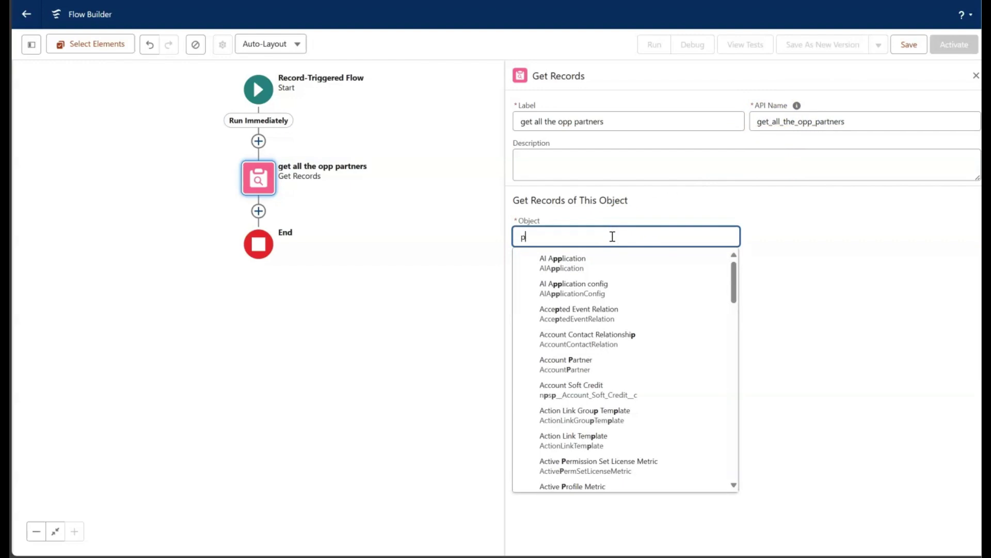
{"action": "type", "text": "artners"}
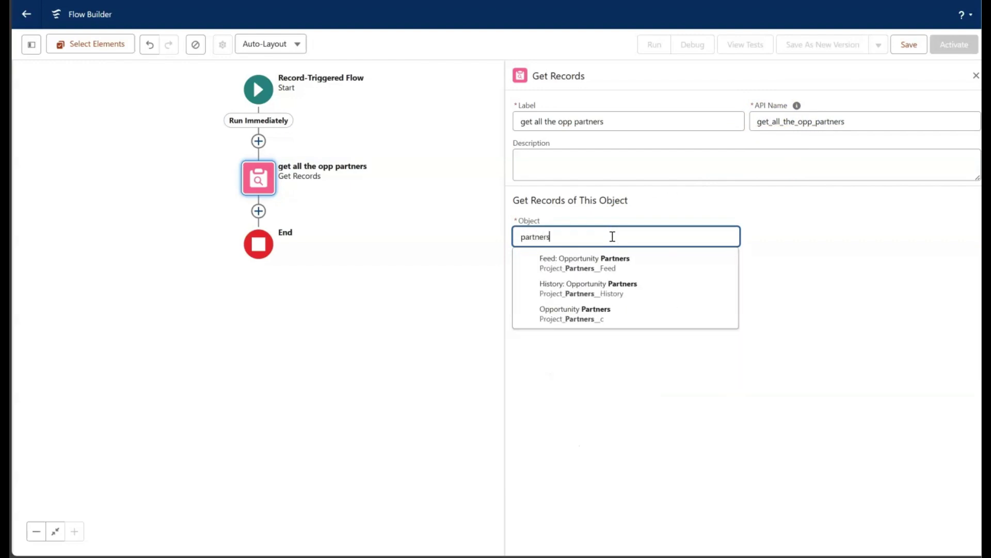
{"action": "left_click", "coordinate": [593, 313]}
{"action": "left_click", "coordinate": [735, 292]}
Step: Filter the Opportunity Partners records on the Project__c (Opportunity) field with the Equals operator
{"action": "scroll", "coordinate": [743, 312], "scroll_direction": "down", "scroll_amount": 1}
{"action": "left_click", "coordinate": [627, 327]}
{"action": "type", "text": "project"}
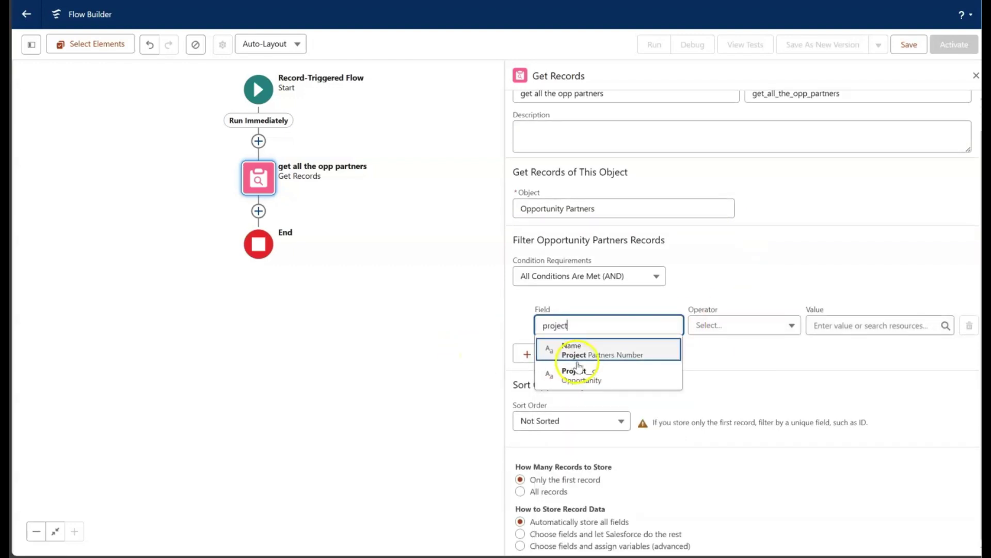
{"action": "left_click", "coordinate": [610, 378]}
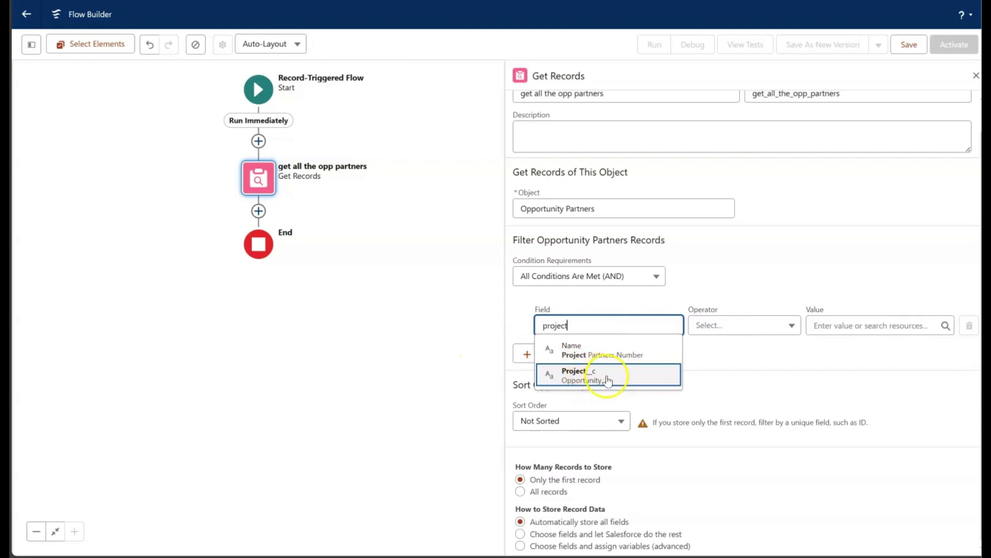
{"action": "left_click", "coordinate": [609, 380]}
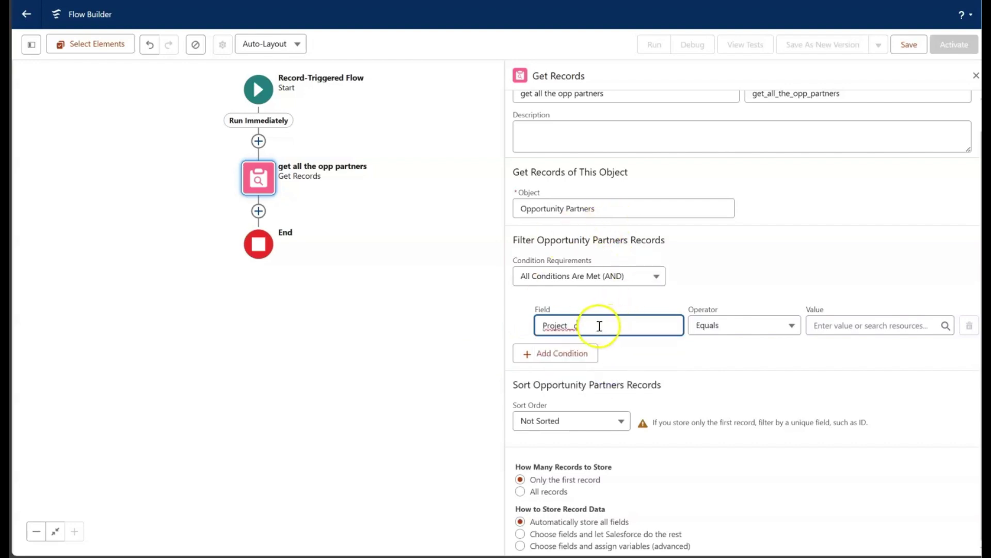
{"action": "left_click", "coordinate": [598, 326]}
{"action": "left_click", "coordinate": [699, 287]}
{"action": "left_click_drag", "start_coordinate": [587, 327], "coordinate": [555, 327]}
Step: Set the Project__c condition's value to the triggering opportunity's ID ($Record > Opportunity ID)
{"action": "left_click", "coordinate": [888, 325]}
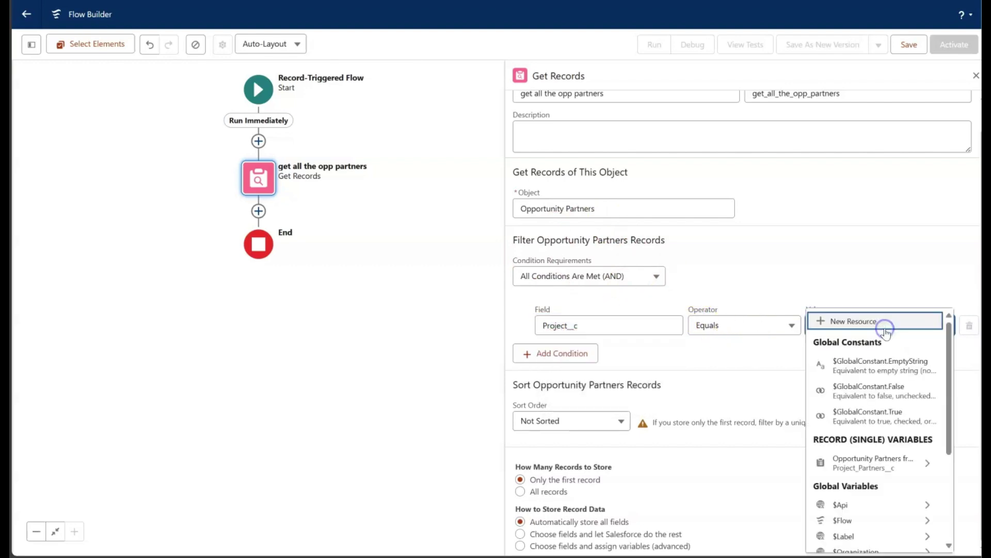
{"action": "scroll", "coordinate": [872, 390], "scroll_direction": "down", "scroll_amount": 5}
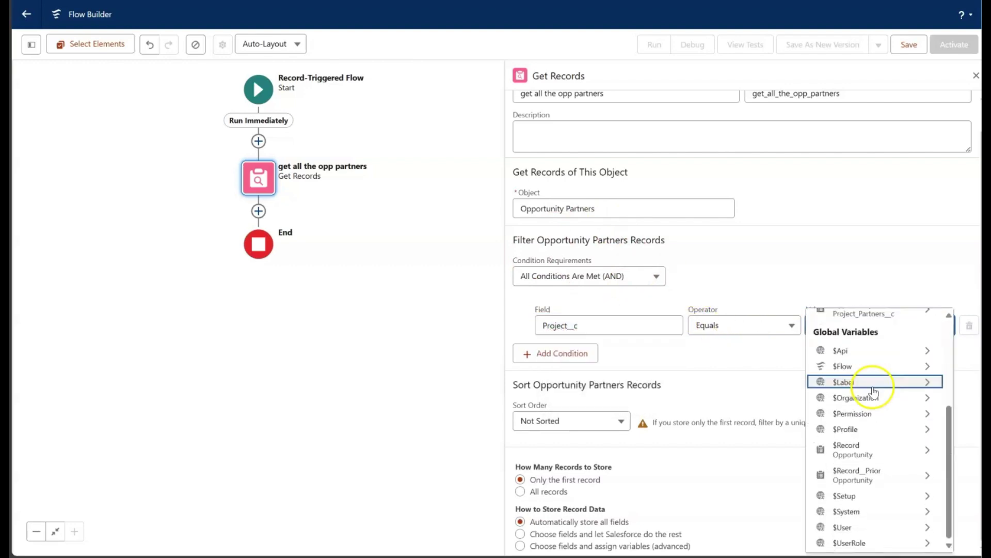
{"action": "left_click", "coordinate": [876, 454]}
{"action": "scroll", "coordinate": [868, 434], "scroll_direction": "down", "scroll_amount": 4}
{"action": "type", "text": "Id"}
{"action": "scroll", "coordinate": [873, 424], "scroll_direction": "down", "scroll_amount": 5}
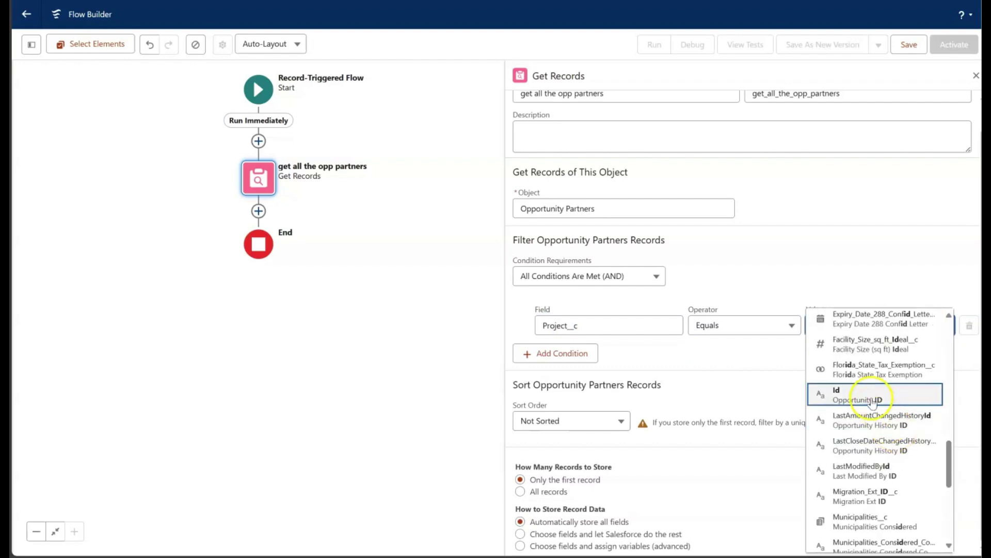
{"action": "left_click", "coordinate": [872, 402]}
Step: Switch to Salesforce Setup, search the Object Manager for partner objects and open Opportunity Partners
{"action": "left_click", "coordinate": [595, 329]}
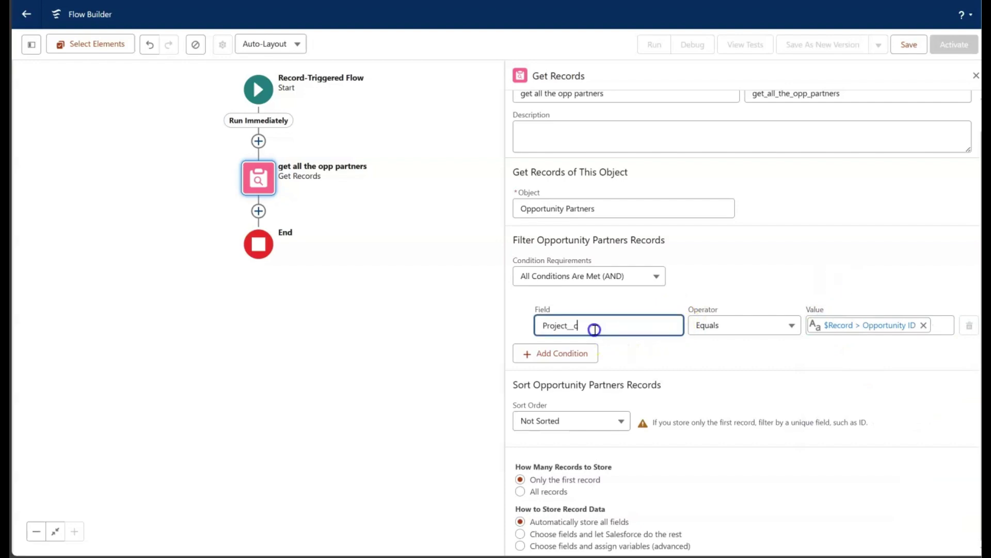
{"action": "left_click_drag", "start_coordinate": [595, 329], "coordinate": [528, 326]}
{"action": "left_click", "coordinate": [172, 1]}
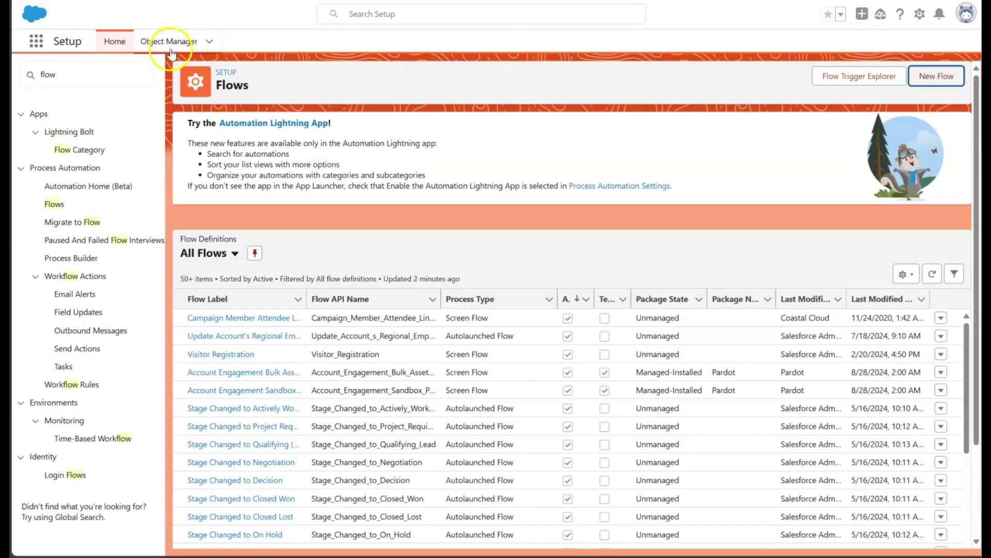
{"action": "left_click", "coordinate": [156, 44]}
{"action": "left_click", "coordinate": [792, 77]}
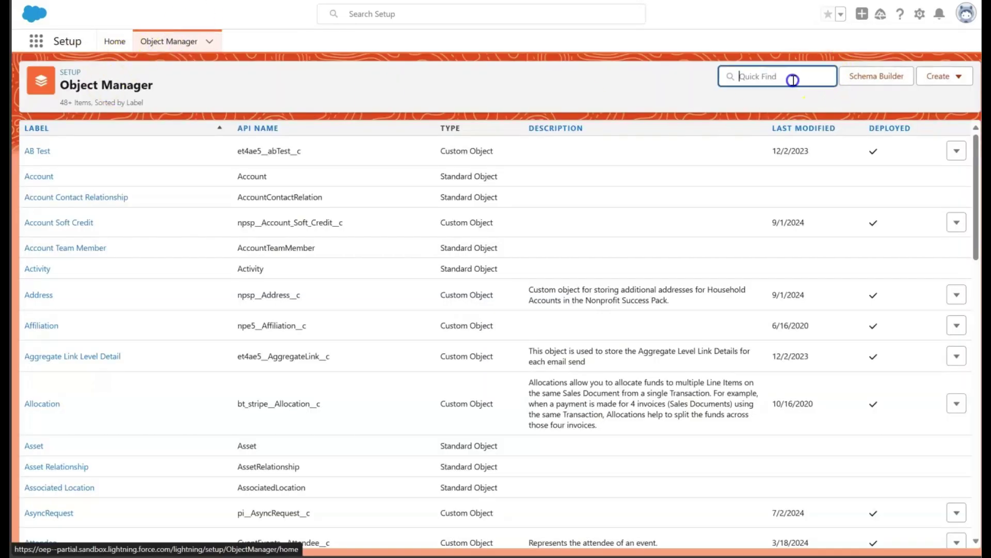
{"action": "type", "text": "partn"}
{"action": "key", "text": "Tab"}
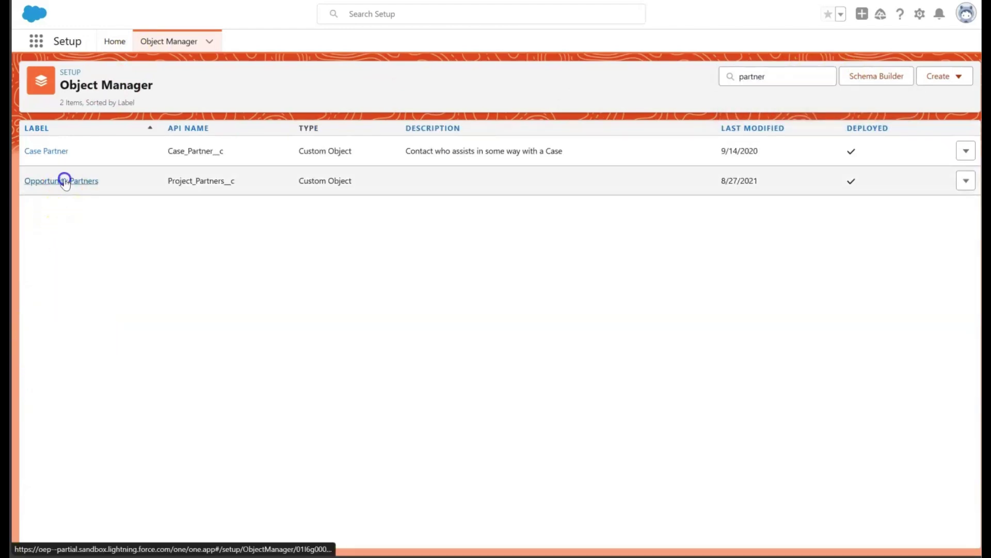
{"action": "left_click", "coordinate": [64, 179]}
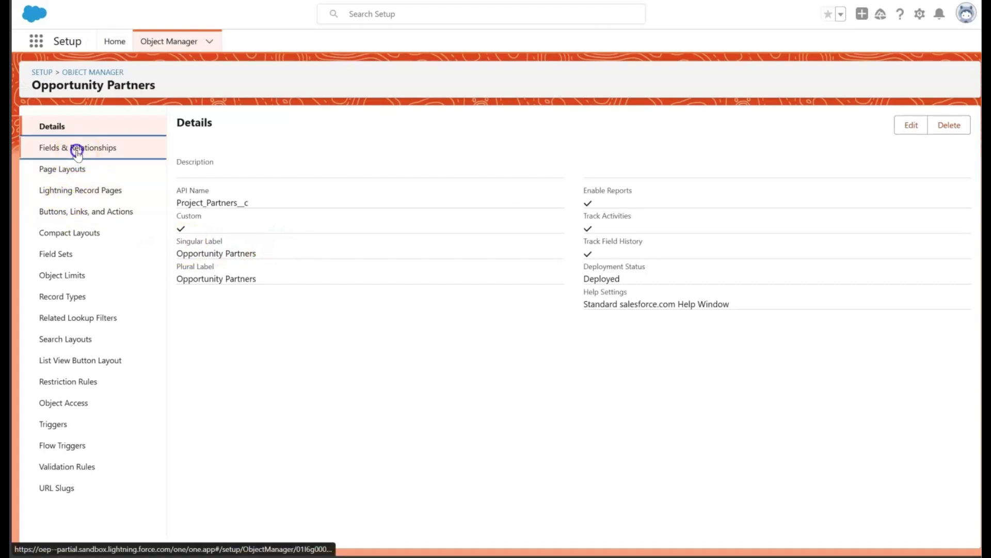
Step: Check the Opportunity lookup's field name among the Opportunity Partners fields, and look over the test-sf admin opportunity record
{"action": "left_click", "coordinate": [76, 150]}
{"action": "left_click", "coordinate": [646, 124]}
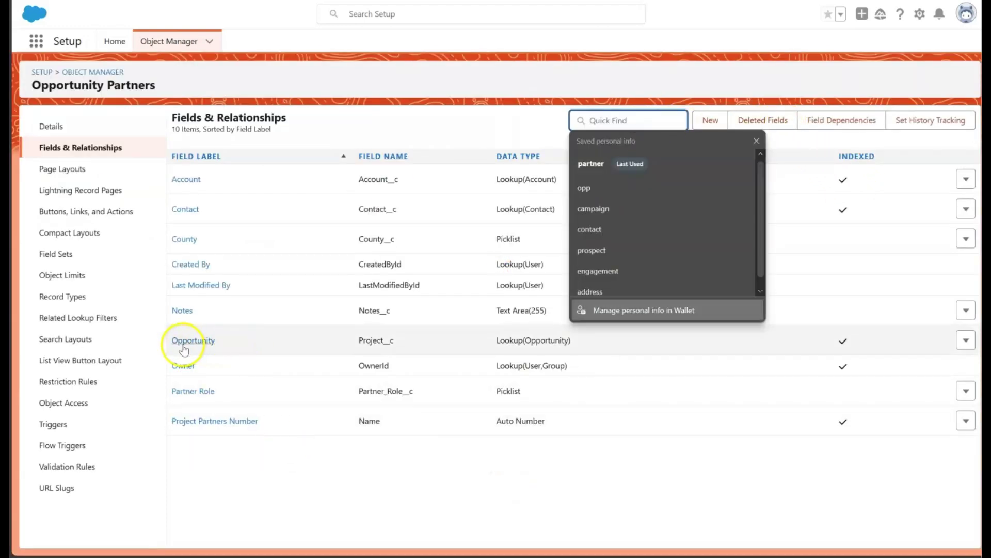
{"action": "left_click_drag", "start_coordinate": [405, 341], "coordinate": [343, 341]}
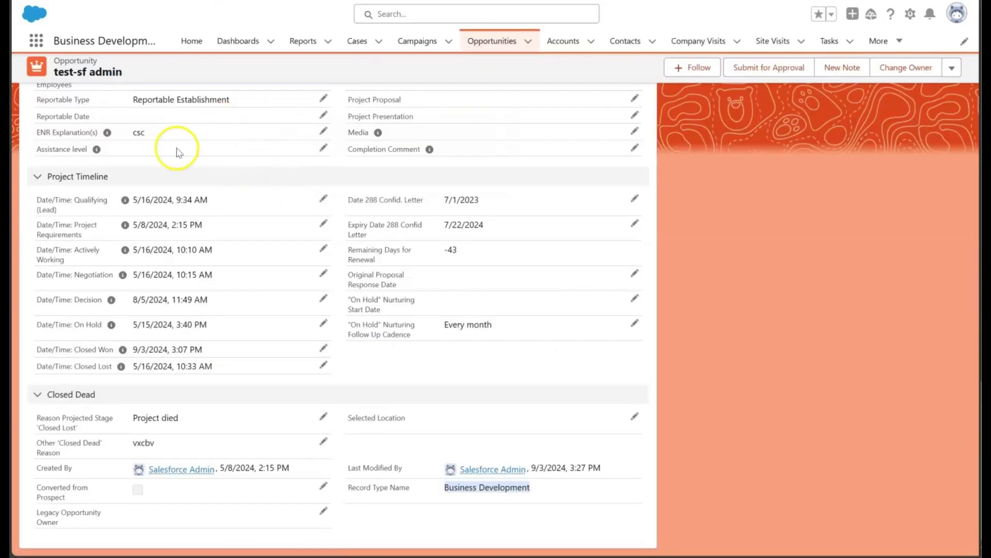
{"action": "scroll", "coordinate": [274, 310], "scroll_direction": "up", "scroll_amount": 15}
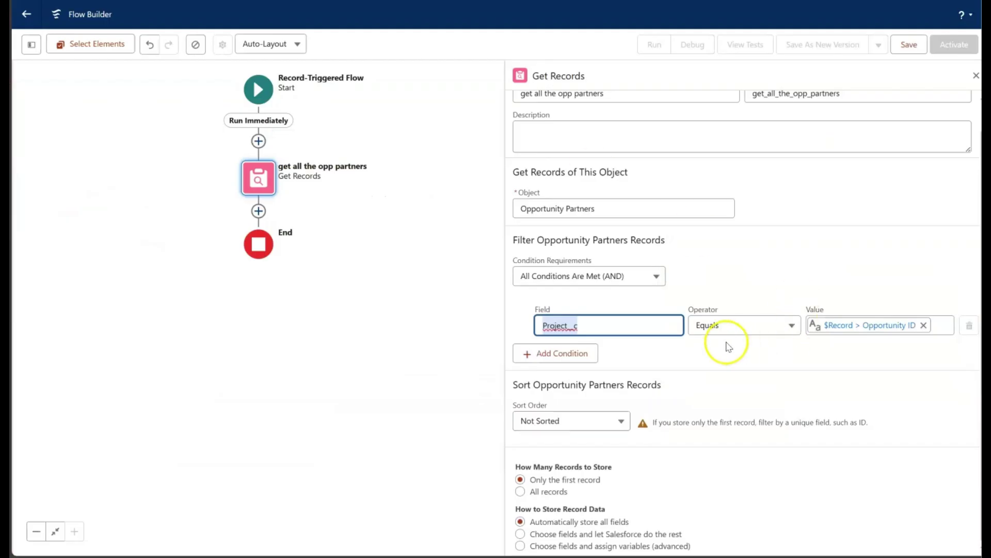
Step: Back in Flow Builder, set the Get Records element to store all records and close its configuration
{"action": "left_click", "coordinate": [704, 347]}
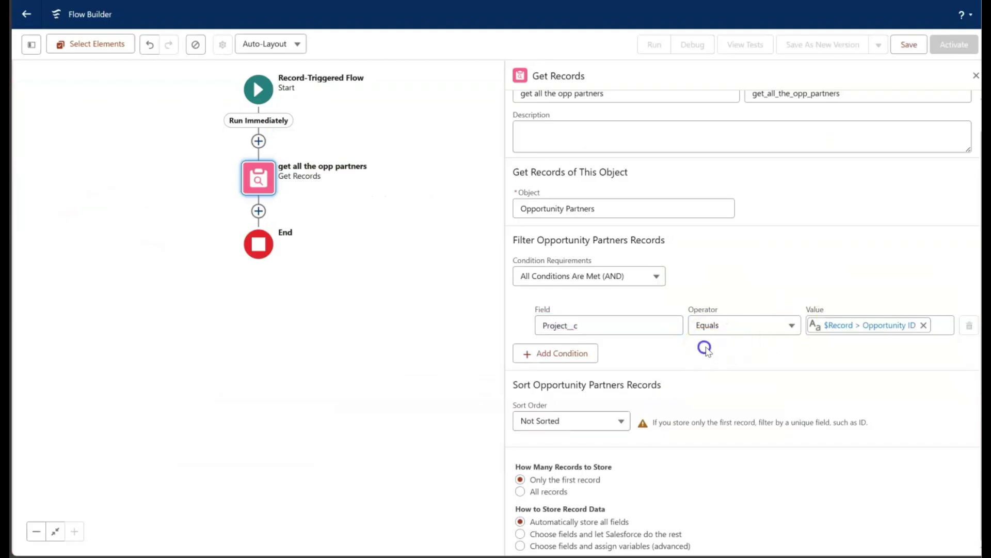
{"action": "left_click_drag", "start_coordinate": [594, 328], "coordinate": [533, 324]}
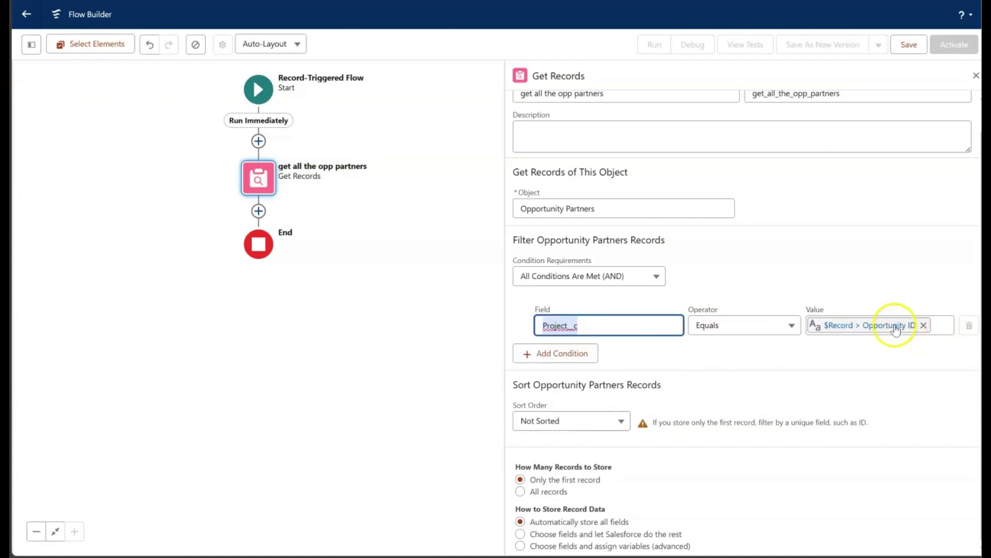
{"action": "left_click", "coordinate": [809, 362]}
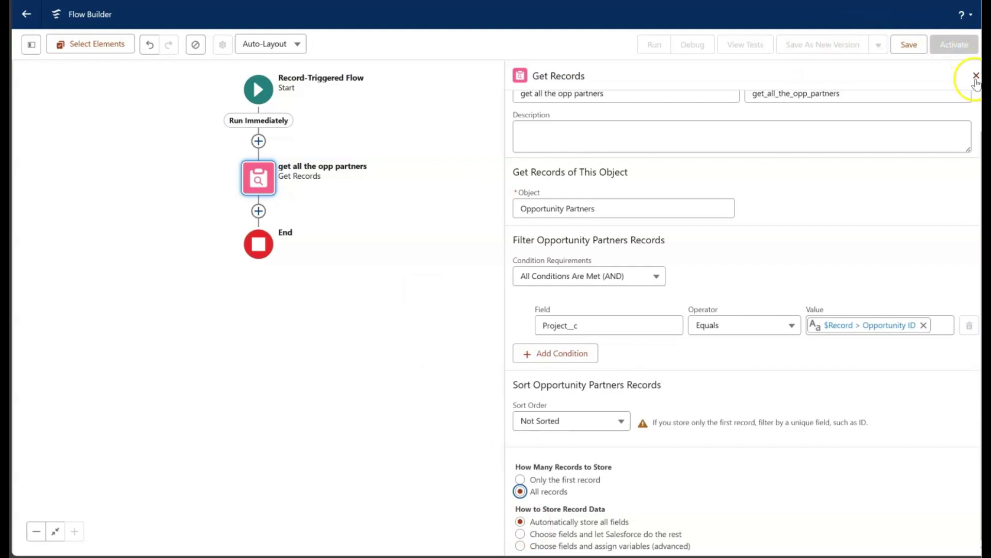
{"action": "left_click", "coordinate": [467, 232]}
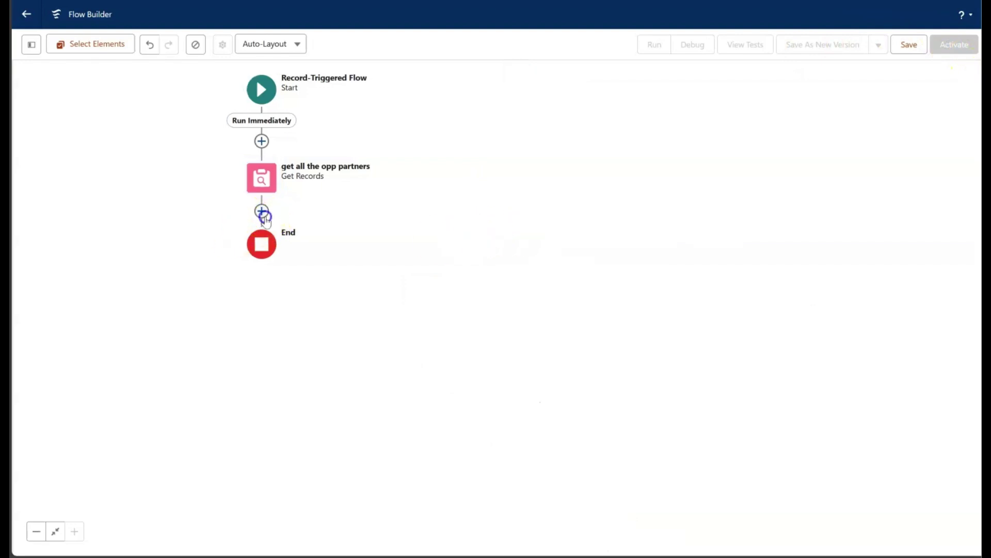
Step: Add a Loop element after the Get Records element, labelled "patners" with a matching API name
{"action": "left_click", "coordinate": [259, 211]}
{"action": "left_click", "coordinate": [270, 254]}
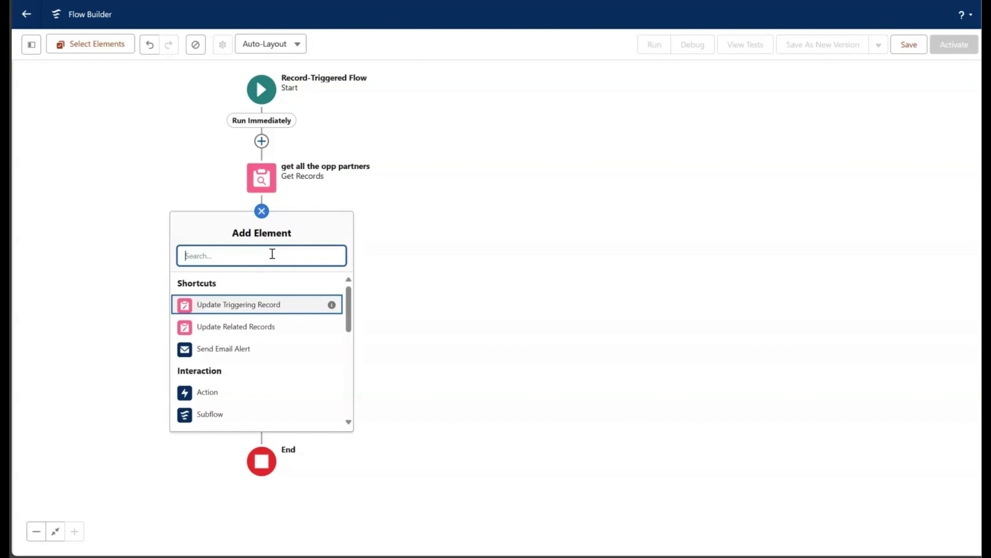
{"action": "type", "text": "lopp"}
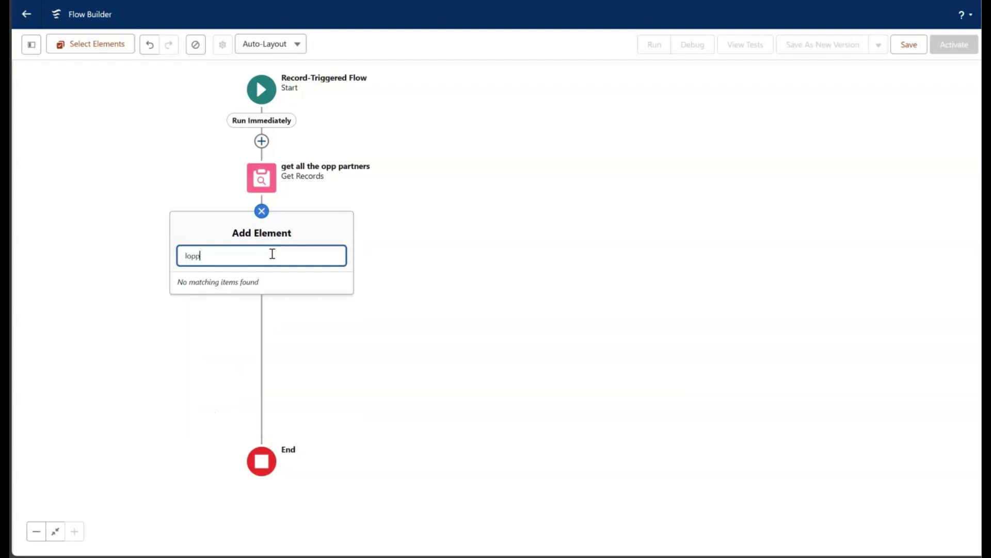
{"action": "key", "text": "BackSpace"}
{"action": "type", "text": "o"}
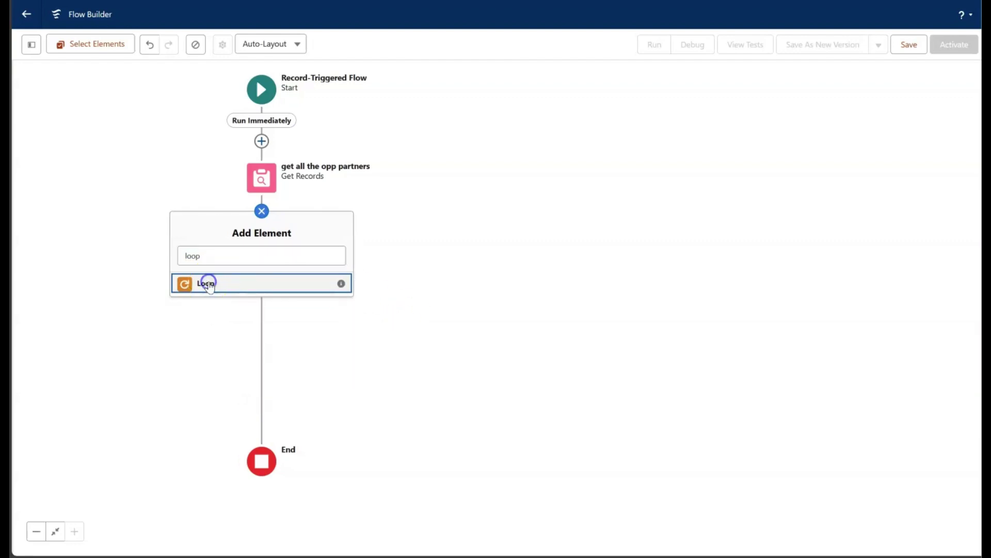
{"action": "left_click", "coordinate": [206, 282]}
{"action": "left_click", "coordinate": [635, 121]}
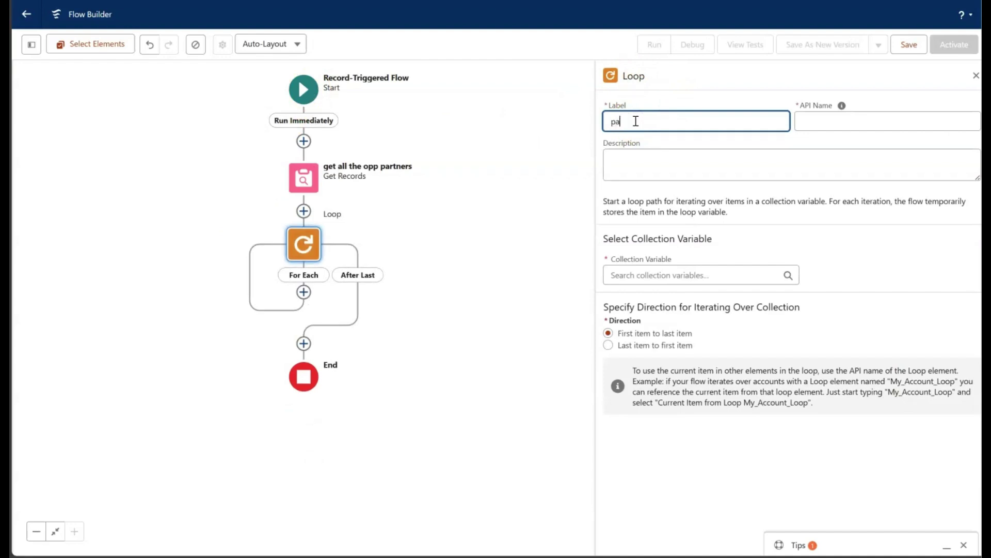
{"action": "type", "text": "patners"}
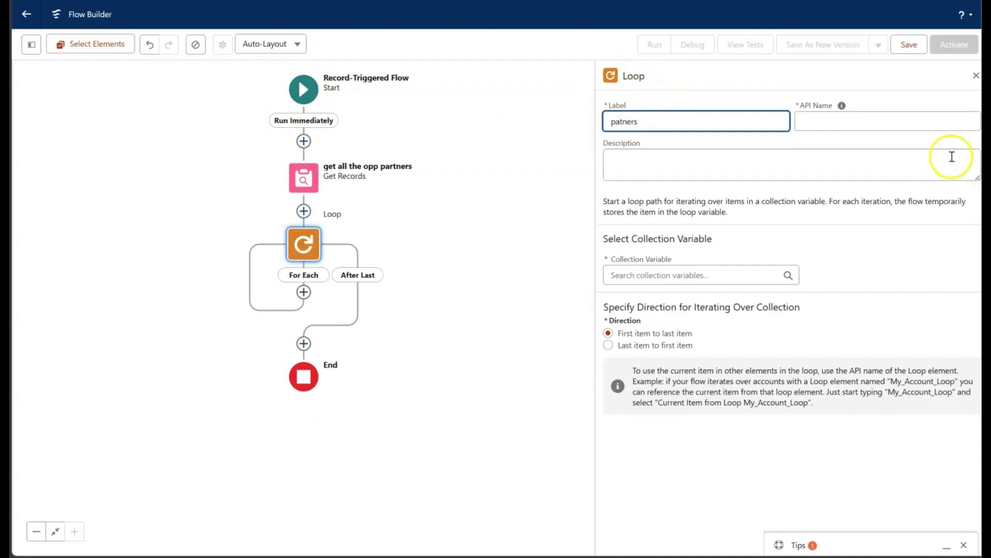
{"action": "left_click", "coordinate": [879, 119]}
Step: Set the loop's collection variable to Opportunity Partners from get all the opp partners and close the loop configuration
{"action": "left_click", "coordinate": [700, 275]}
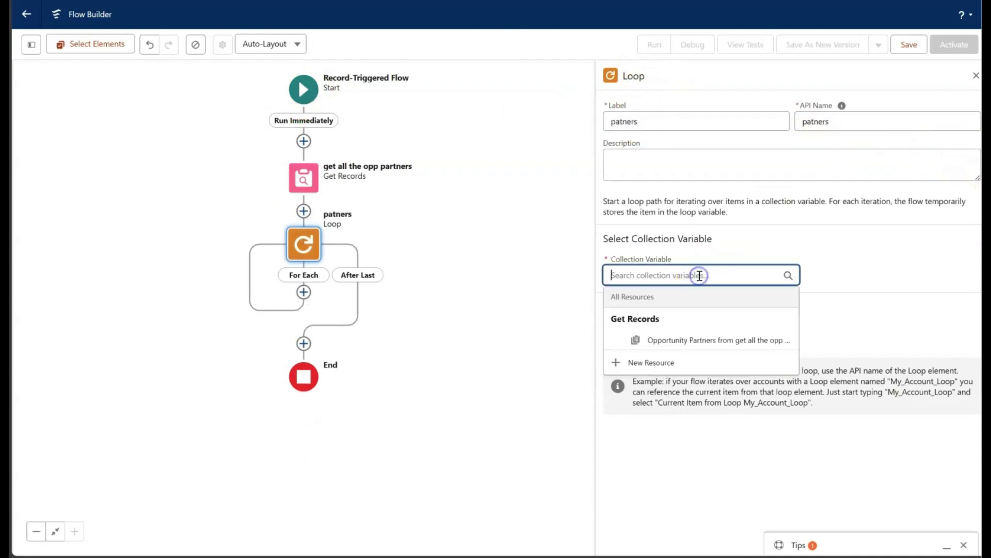
{"action": "left_click", "coordinate": [690, 351]}
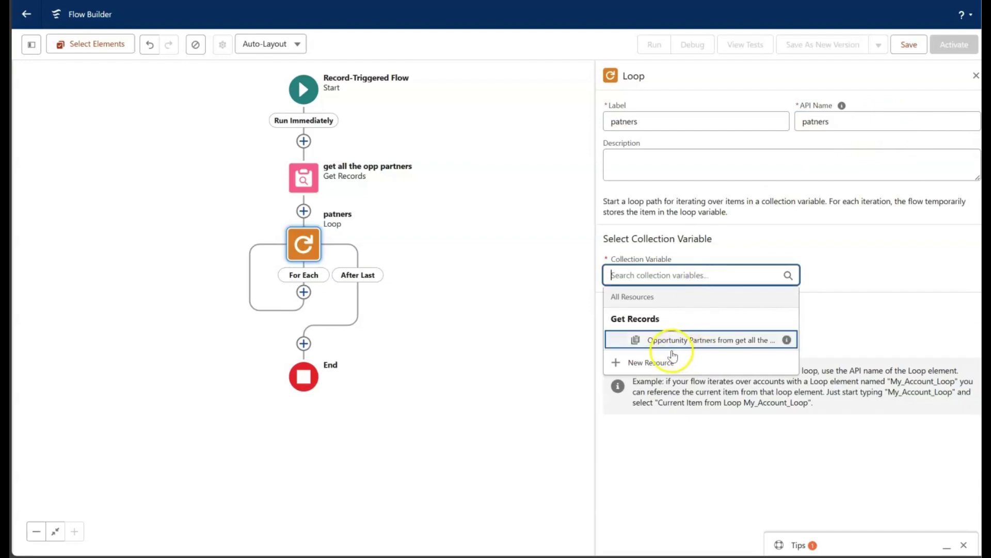
{"action": "left_click", "coordinate": [696, 338]}
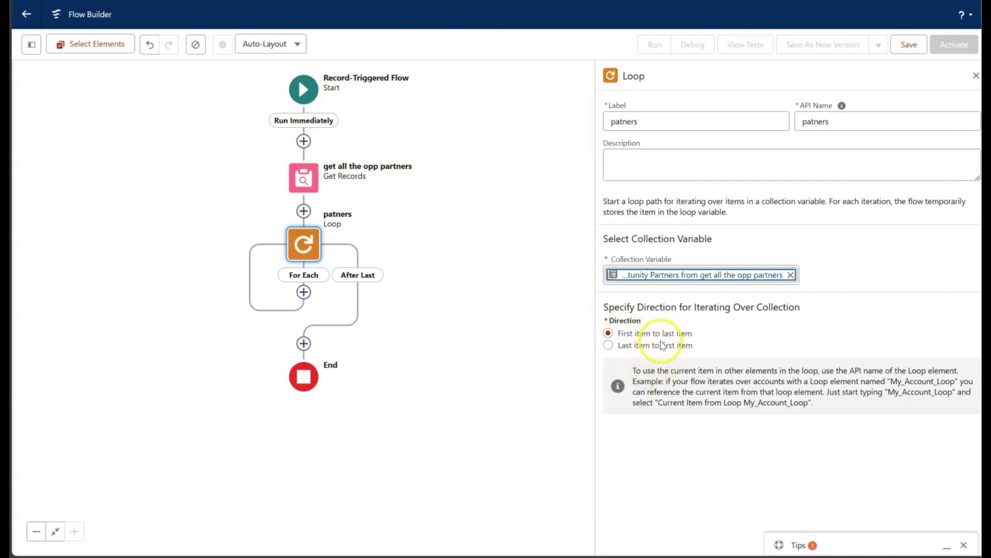
{"action": "left_click", "coordinate": [947, 548]}
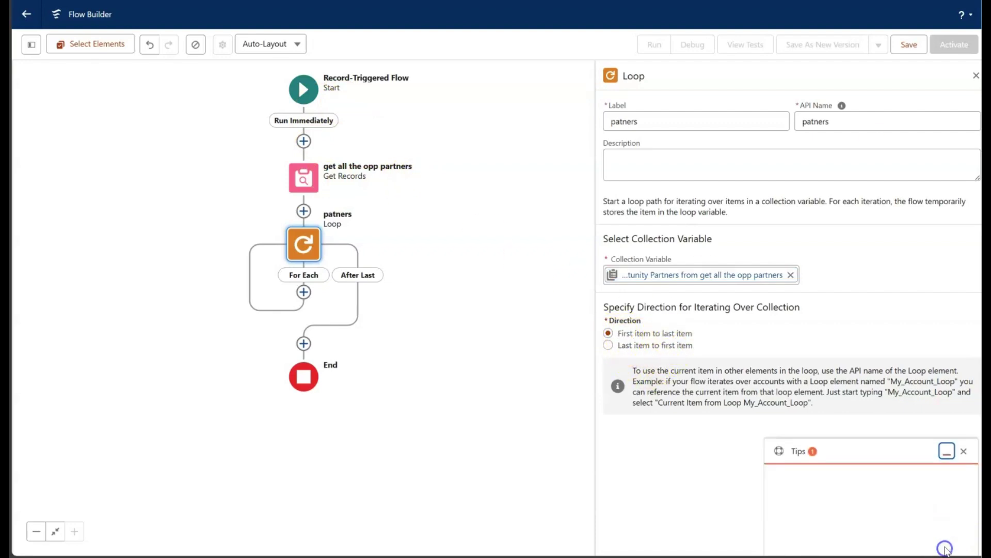
{"action": "left_click", "coordinate": [947, 454]}
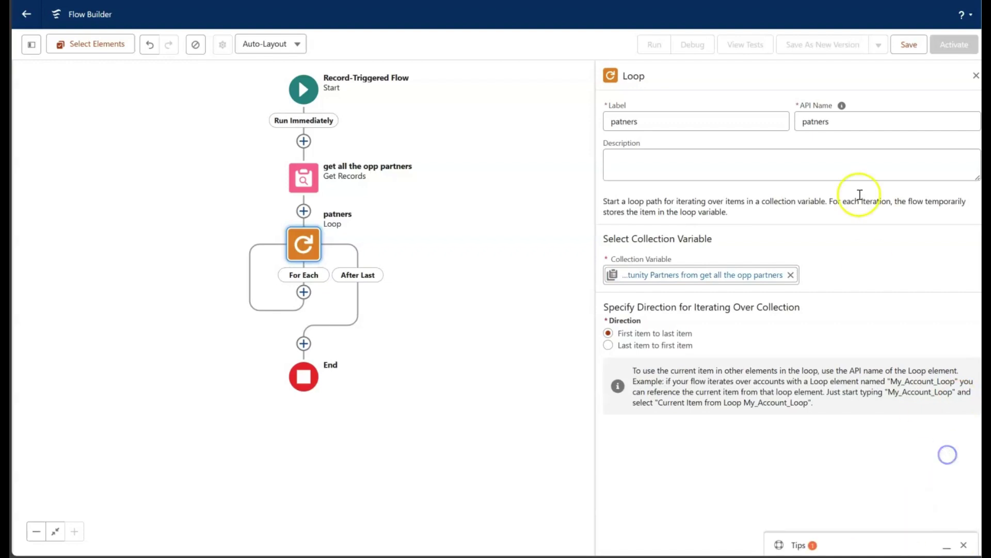
{"action": "left_click", "coordinate": [976, 76]}
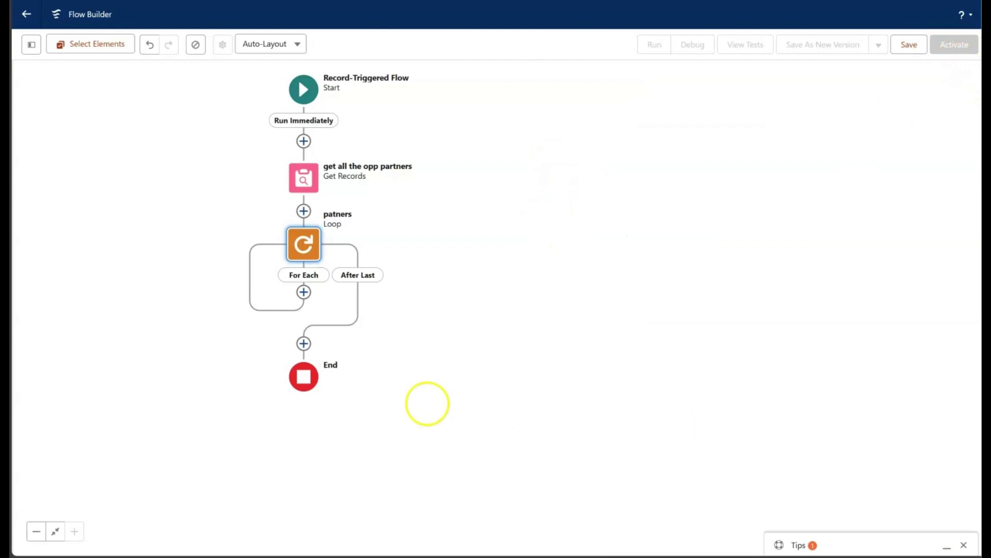
Step: Add an Assignment element on the loop's For Each path, labelled PartnersEmails with a matching API name
{"action": "left_click", "coordinate": [304, 292]}
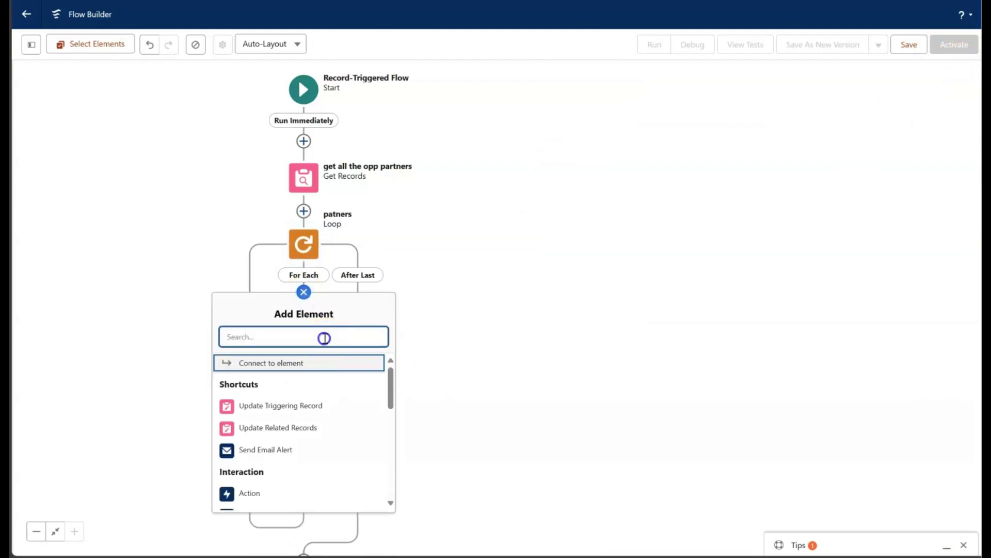
{"action": "type", "text": "assig"}
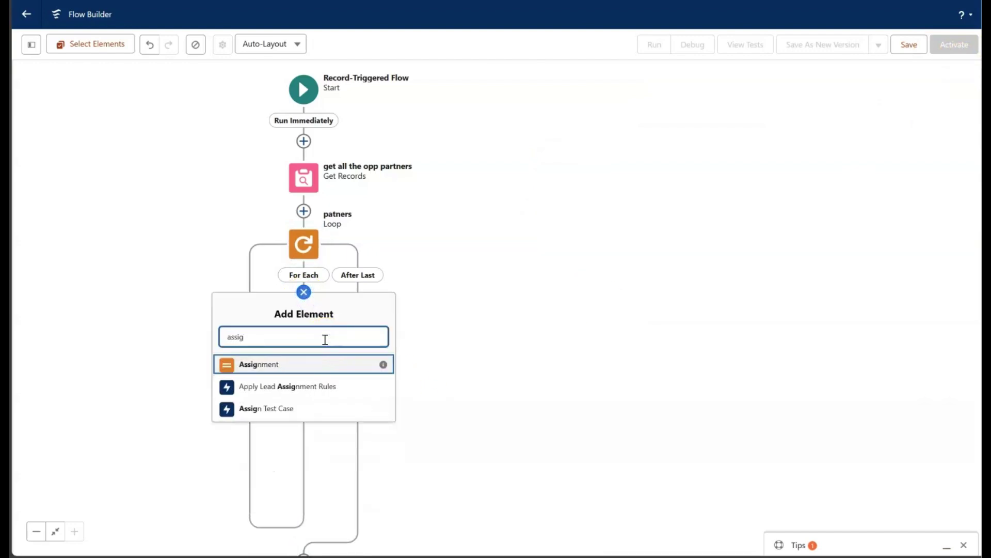
{"action": "left_click", "coordinate": [253, 364]}
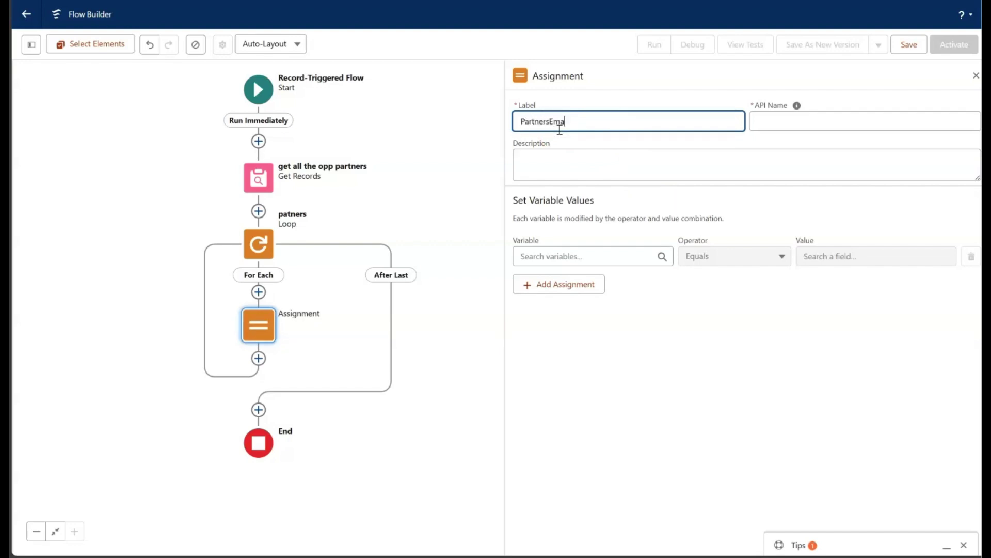
{"action": "type", "text": "PartnersEmails"}
{"action": "left_click", "coordinate": [798, 120]}
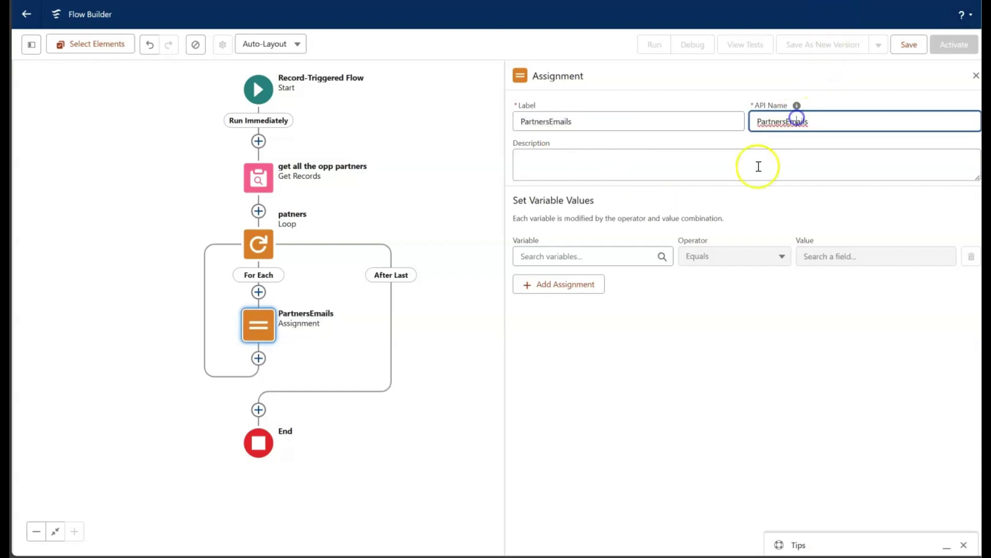
Step: Create a text collection variable RecipientEmails, available for input and output, as the variable of the PartnersEmails assignment
{"action": "left_click", "coordinate": [621, 255]}
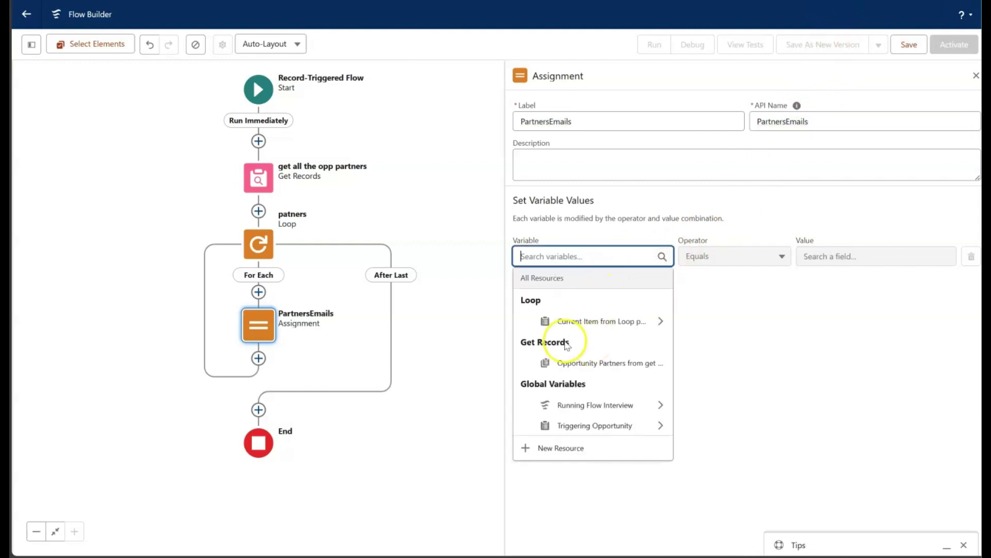
{"action": "left_click", "coordinate": [542, 448]}
{"action": "left_click", "coordinate": [294, 220]}
{"action": "left_click", "coordinate": [299, 238]}
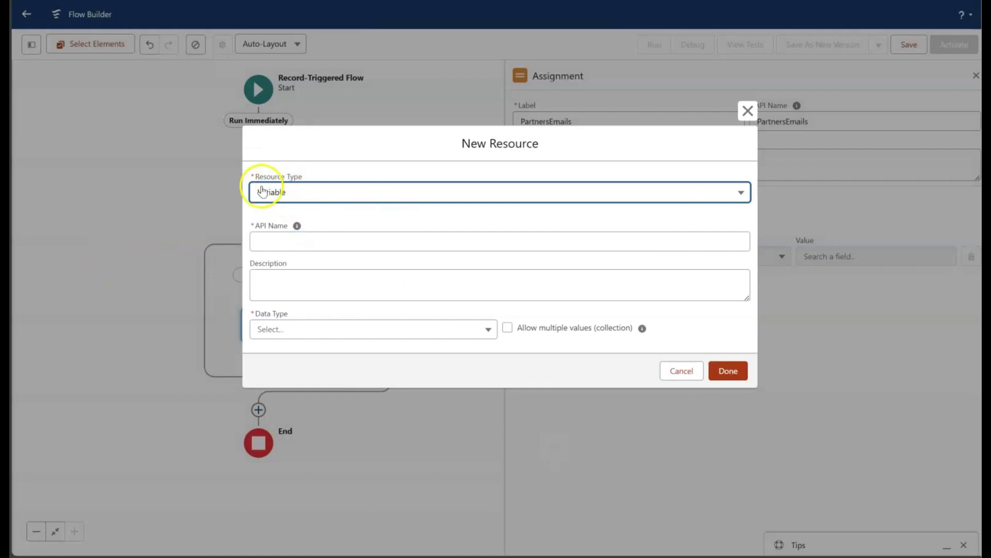
{"action": "left_click", "coordinate": [301, 247]}
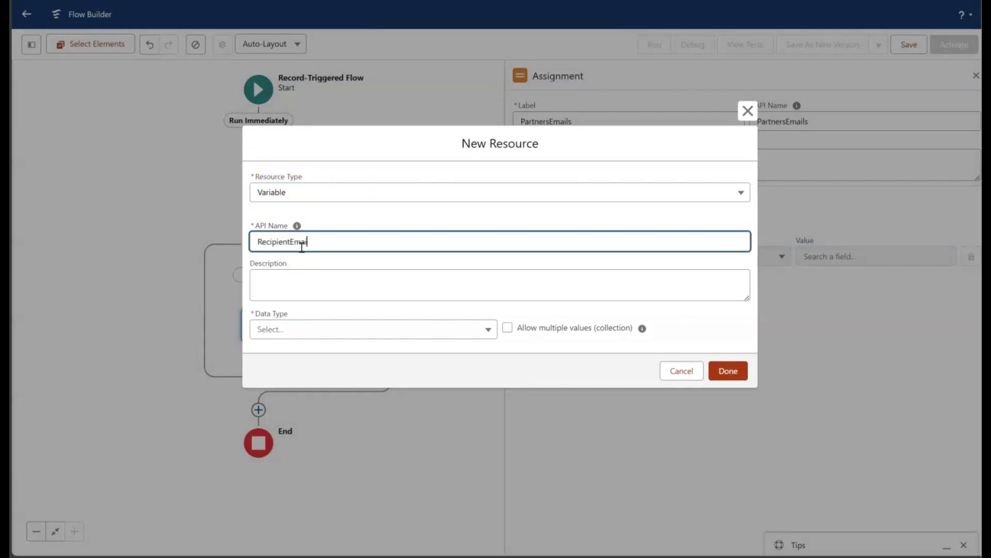
{"action": "left_click", "coordinate": [327, 329]}
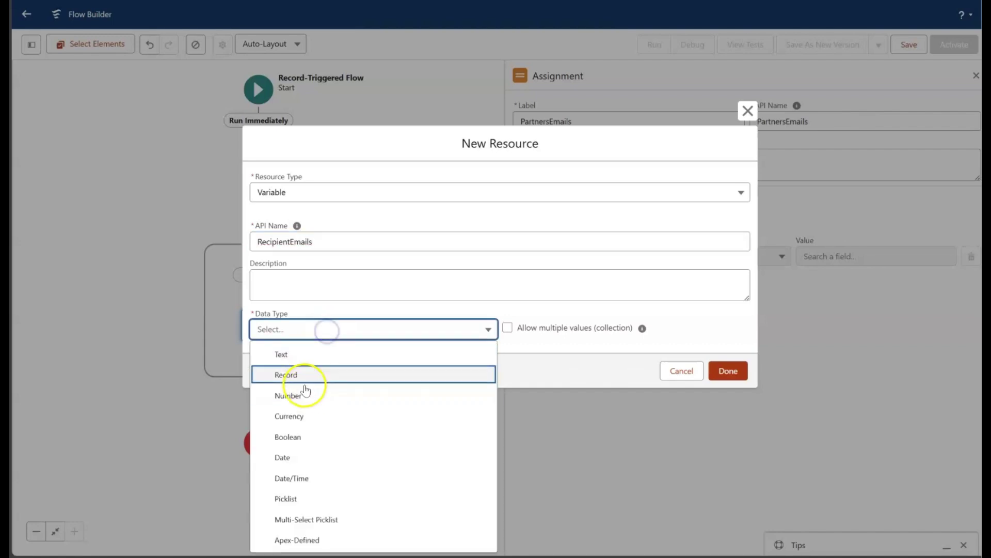
{"action": "left_click", "coordinate": [297, 352]}
{"action": "left_click", "coordinate": [507, 293]}
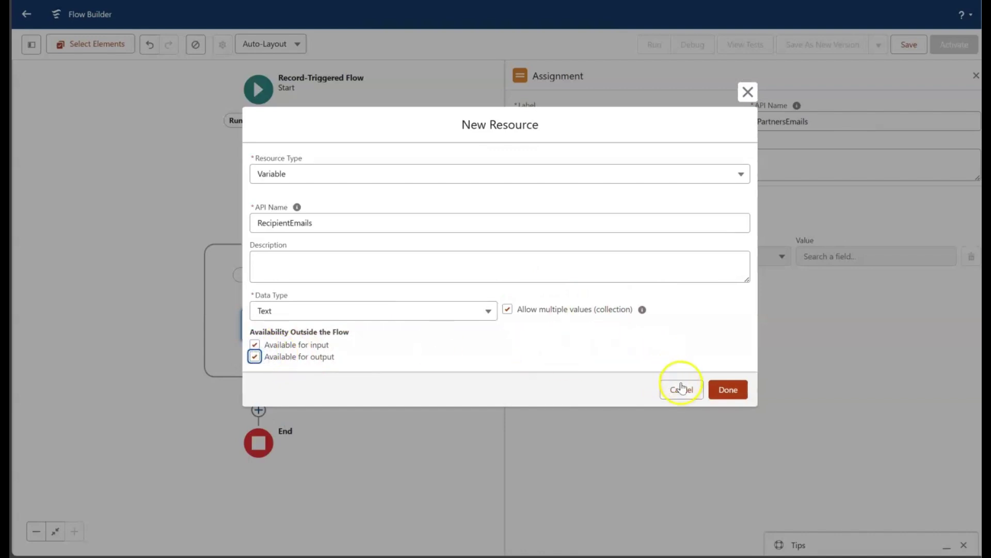
{"action": "left_click", "coordinate": [720, 391]}
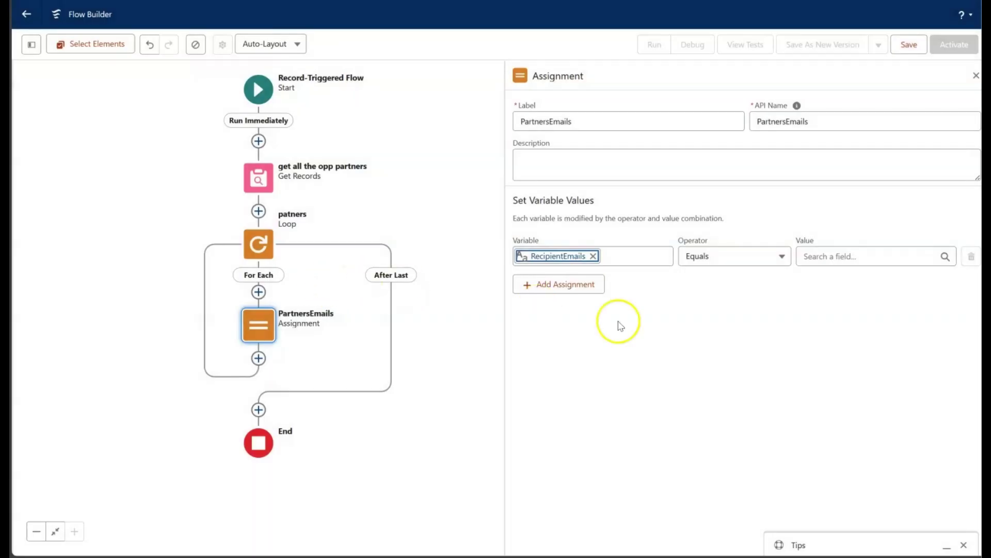
Step: Set the assignment to add the Contact's Email from the current item of the patners loop to RecipientEmails and close its configuration
{"action": "left_click", "coordinate": [733, 258]}
{"action": "left_click", "coordinate": [704, 300]}
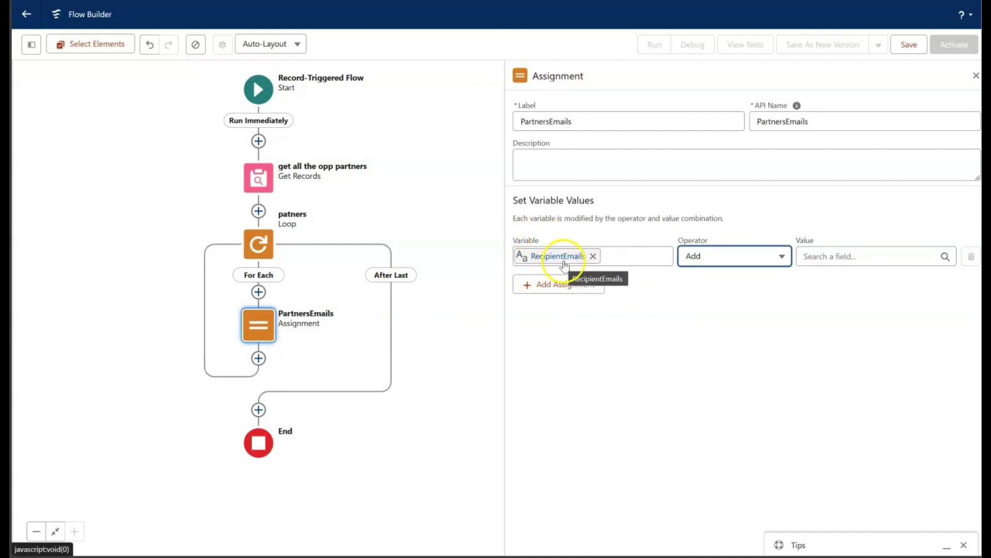
{"action": "left_click", "coordinate": [845, 257]}
{"action": "scroll", "coordinate": [901, 408], "scroll_direction": "down", "scroll_amount": 5}
{"action": "scroll", "coordinate": [893, 405], "scroll_direction": "up", "scroll_amount": 5}
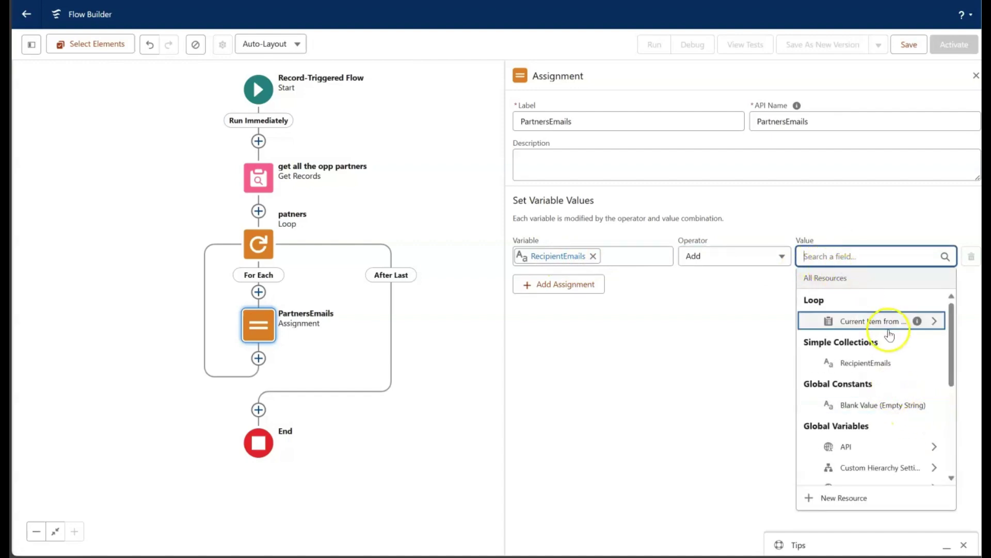
{"action": "left_click", "coordinate": [886, 322]}
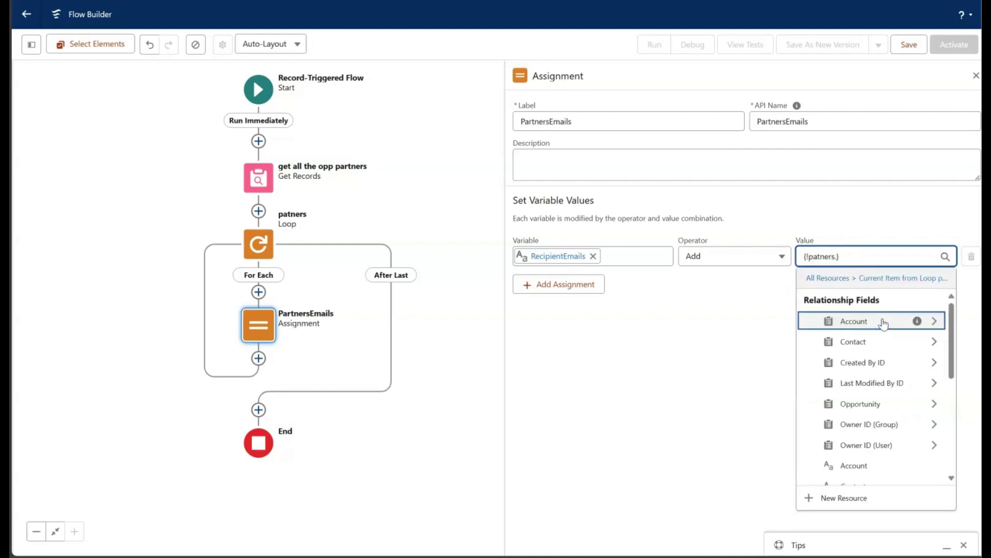
{"action": "left_click", "coordinate": [892, 341]}
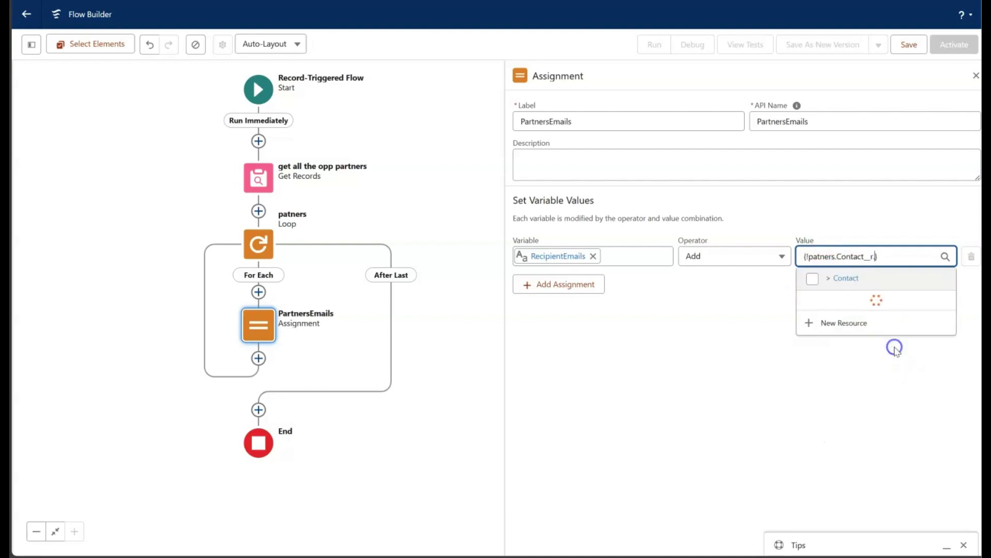
{"action": "type", "text": "email"}
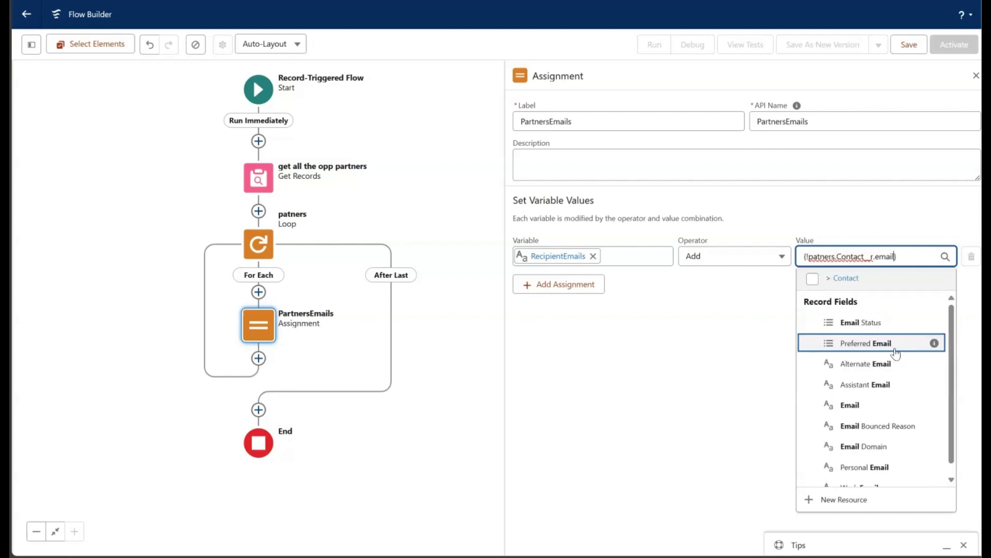
{"action": "left_click", "coordinate": [869, 405]}
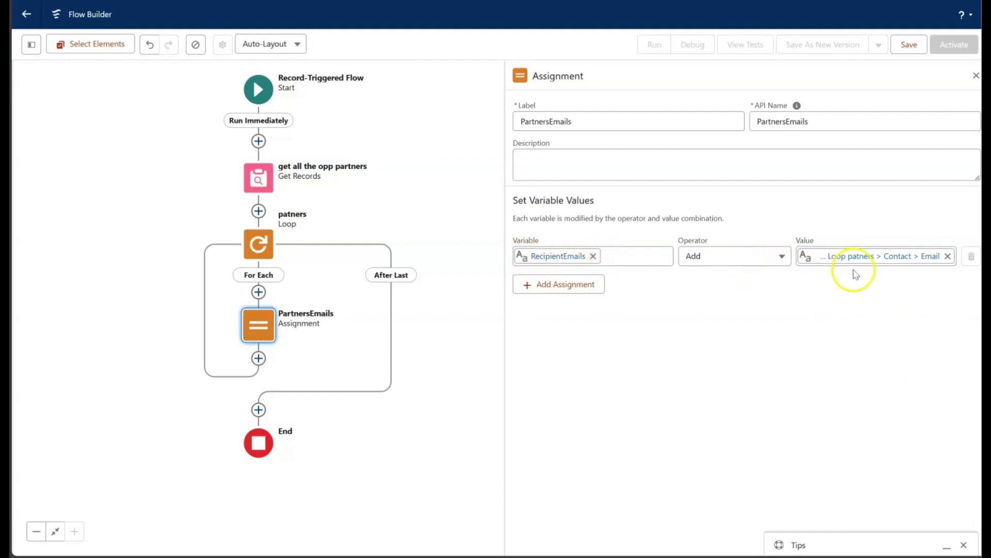
{"action": "left_click", "coordinate": [976, 75]}
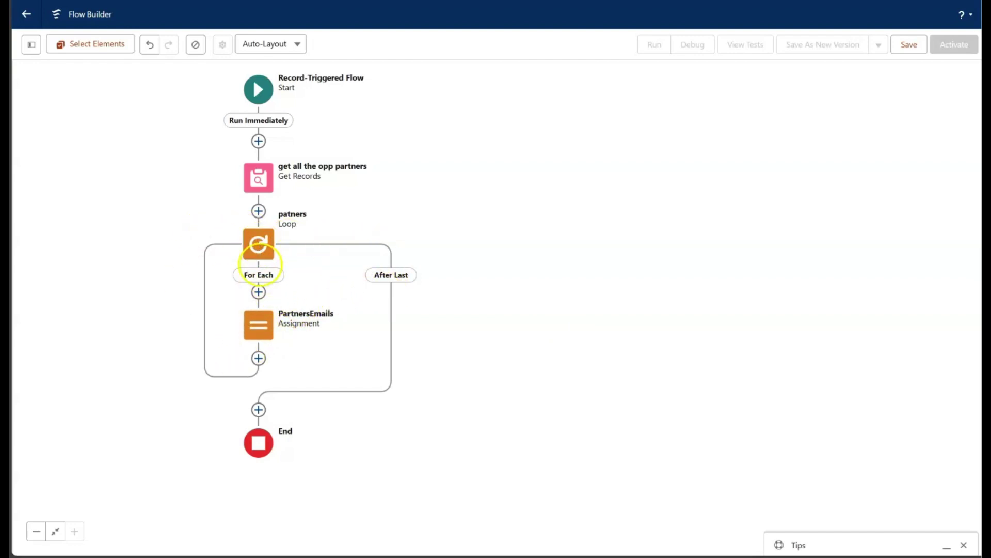
Step: Add a Send Email action after the loop, labelled sendEmail with a matching API name
{"action": "left_click", "coordinate": [258, 332]}
{"action": "left_click", "coordinate": [512, 320]}
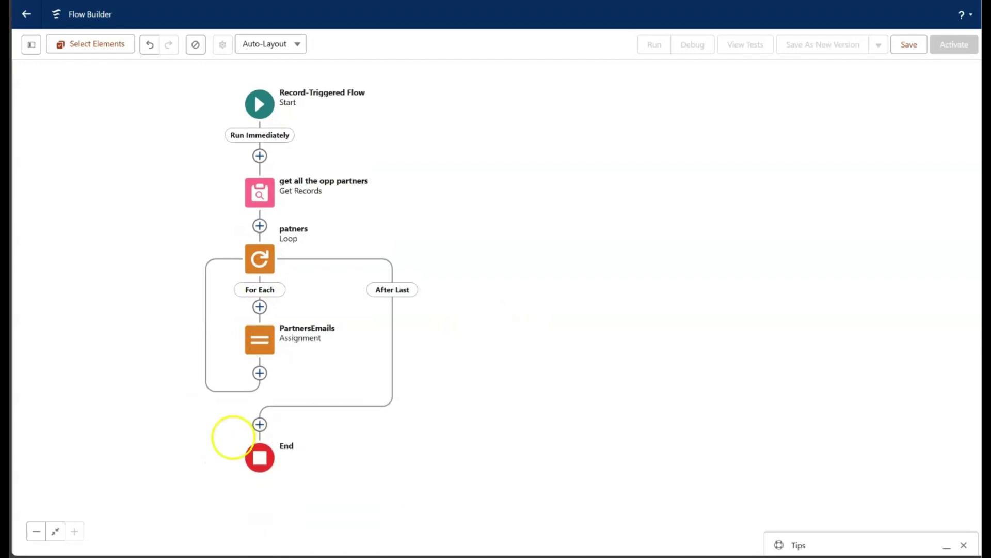
{"action": "left_click", "coordinate": [260, 425]}
{"action": "type", "text": "s"}
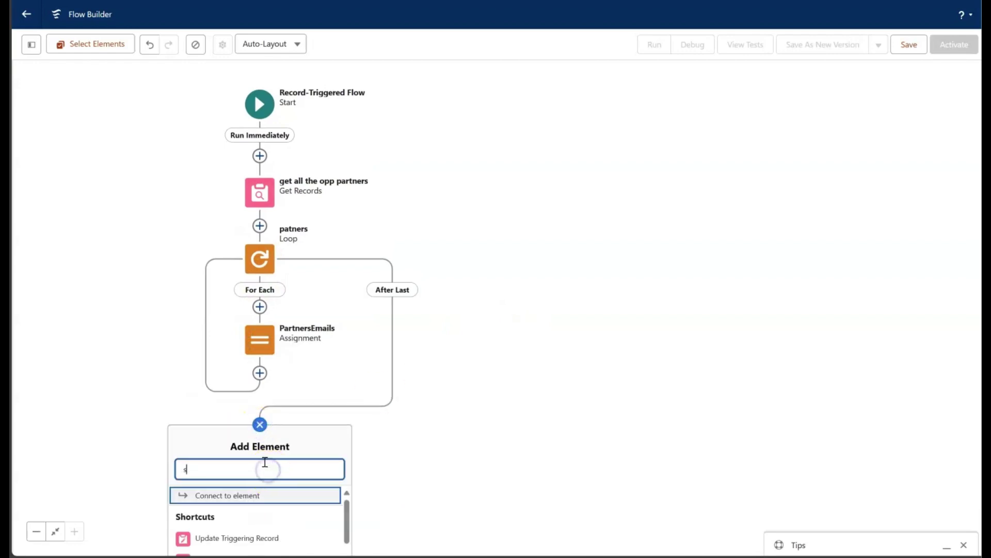
{"action": "type", "text": "end"}
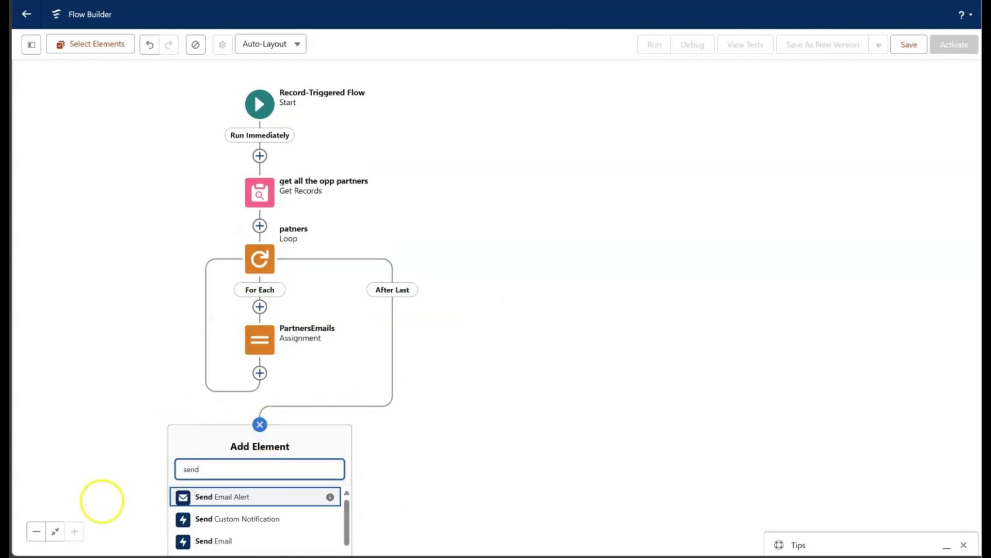
{"action": "left_click", "coordinate": [227, 540]}
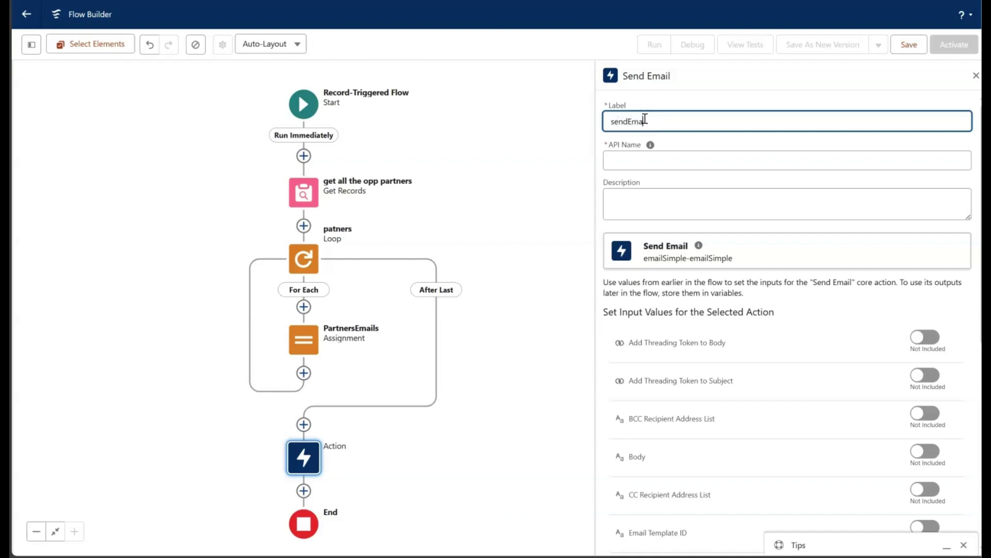
{"action": "left_click", "coordinate": [671, 159]}
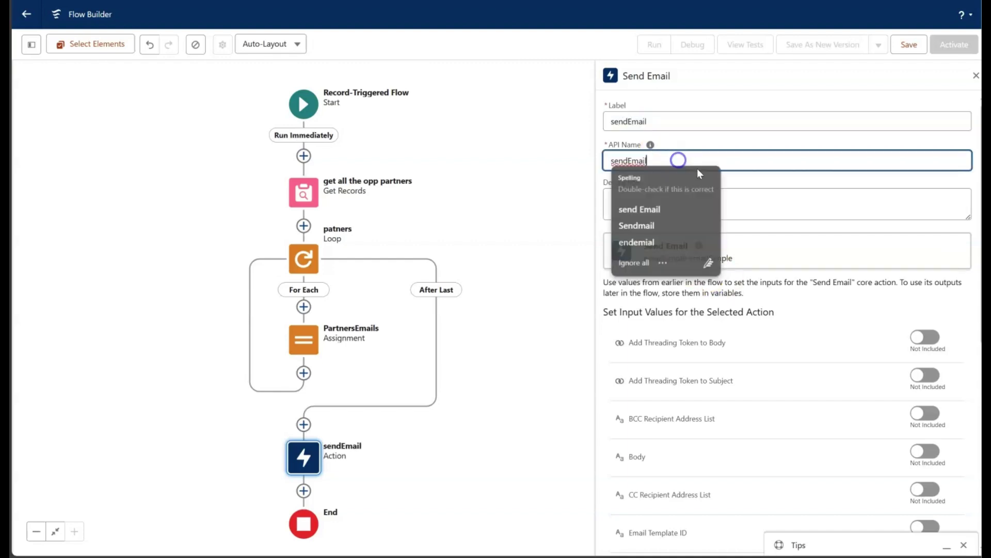
Step: Include the Body input of the Send Email action and start a new Text Template resource for it named EmailBody
{"action": "scroll", "coordinate": [855, 223], "scroll_direction": "down", "scroll_amount": 4}
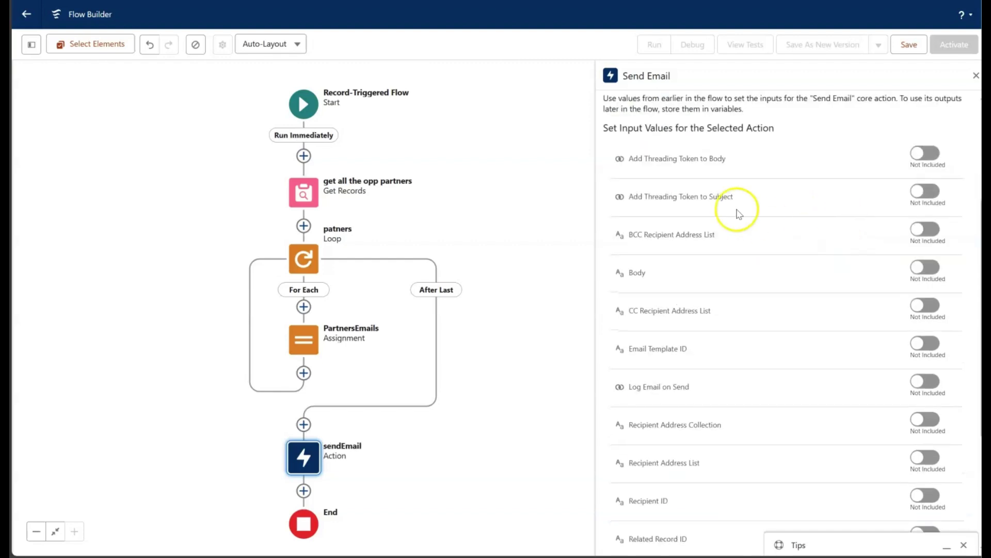
{"action": "left_click", "coordinate": [924, 268]}
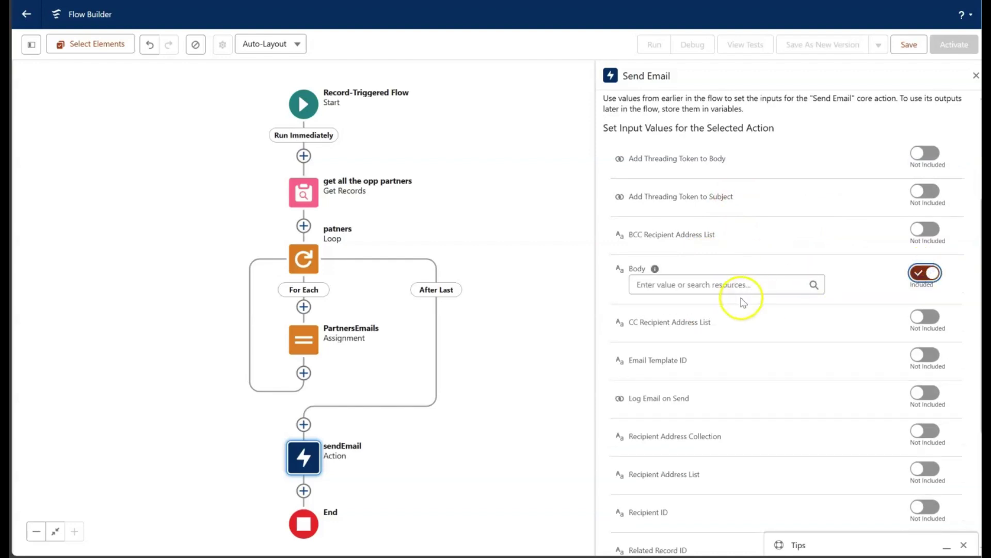
{"action": "scroll", "coordinate": [759, 332], "scroll_direction": "down", "scroll_amount": 4}
{"action": "scroll", "coordinate": [759, 336], "scroll_direction": "up", "scroll_amount": 5}
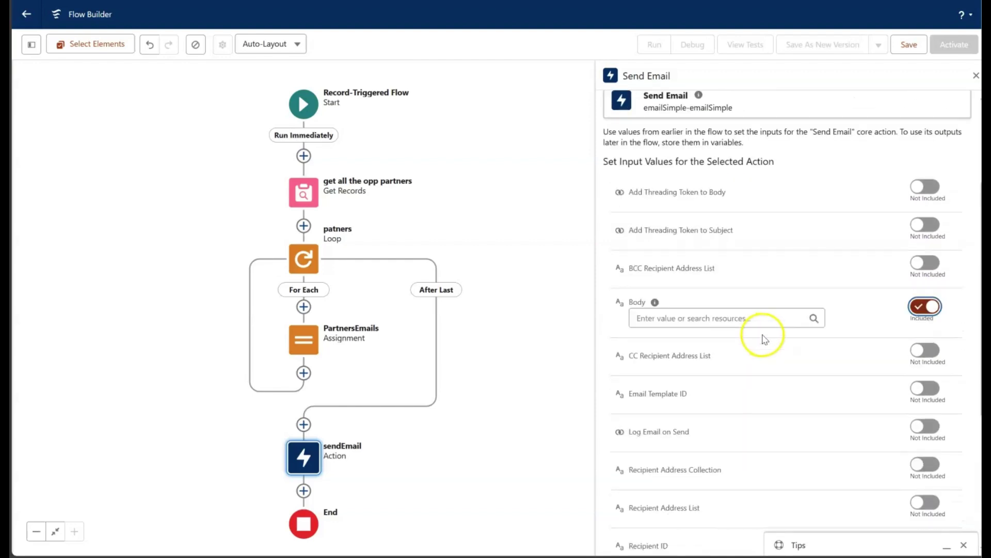
{"action": "left_click", "coordinate": [697, 318]}
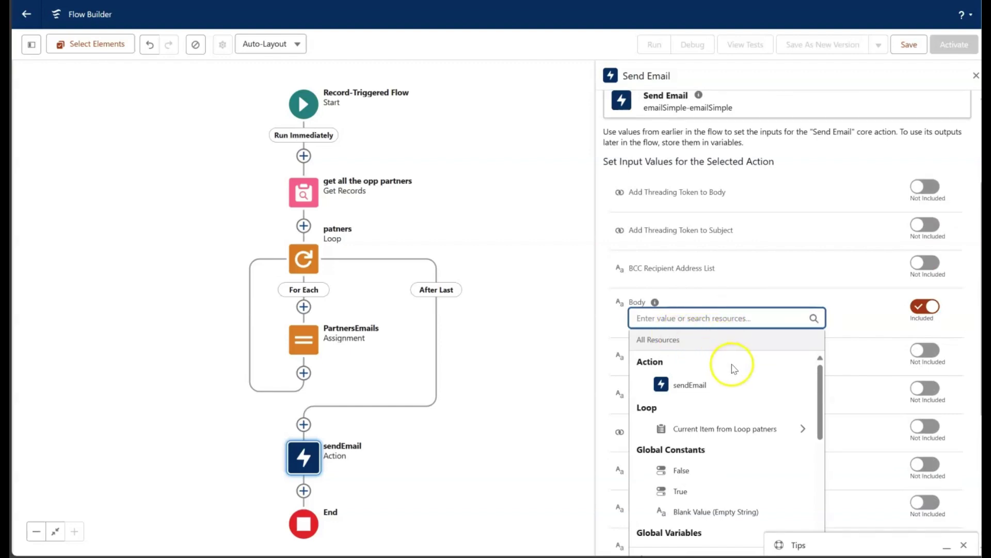
{"action": "scroll", "coordinate": [847, 277], "scroll_direction": "down", "scroll_amount": 3}
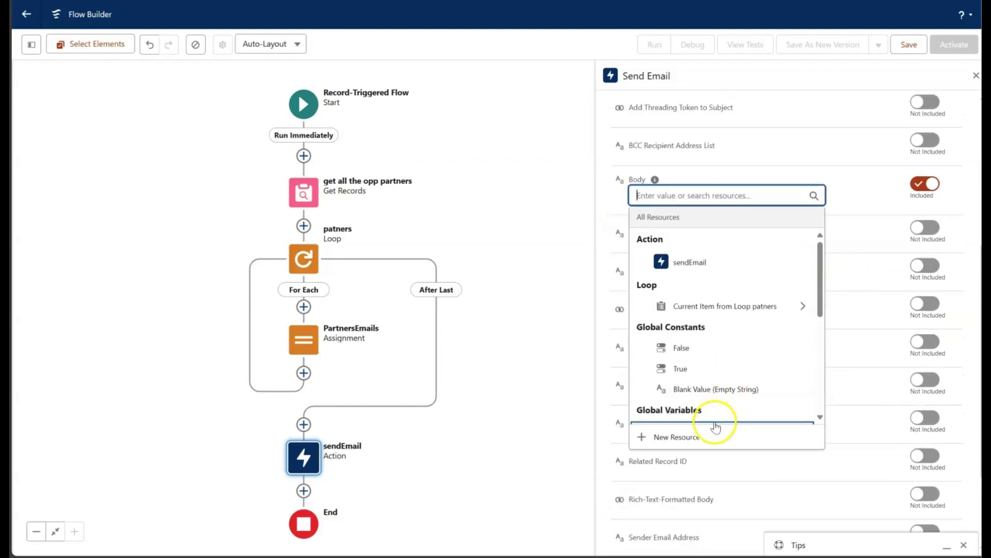
{"action": "left_click", "coordinate": [693, 438]}
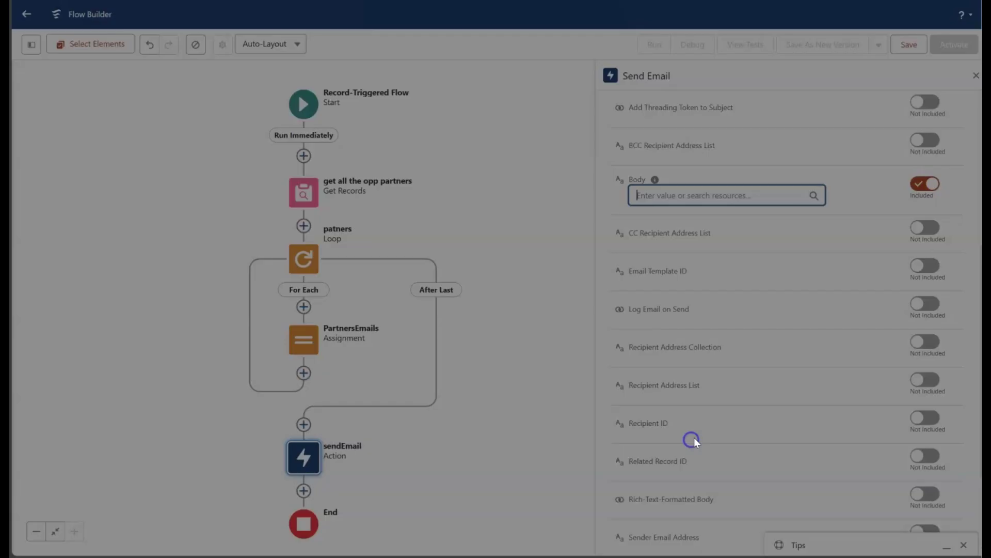
{"action": "left_click", "coordinate": [307, 216]}
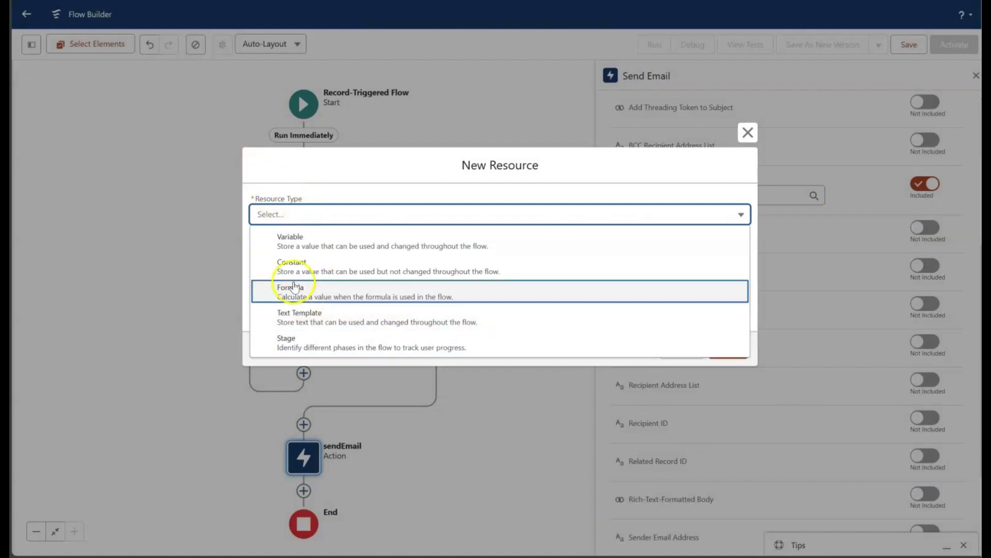
{"action": "left_click", "coordinate": [328, 320]}
{"action": "left_click", "coordinate": [351, 194]}
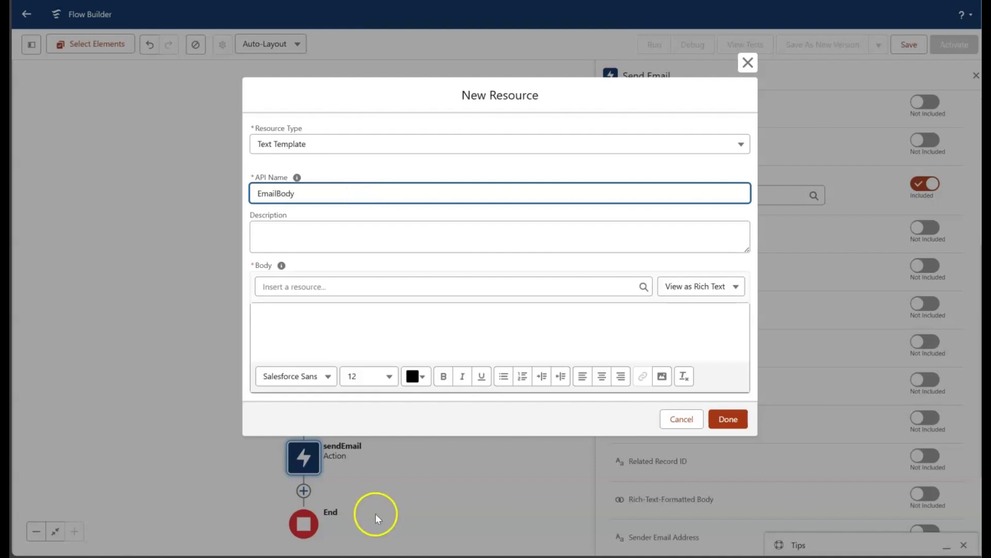
Step: Write the template body as "Dear Partners, Congratulations, this opportunity is won. Its time to celebrate. Best Regards," on separate lines
{"action": "left_click", "coordinate": [308, 329]}
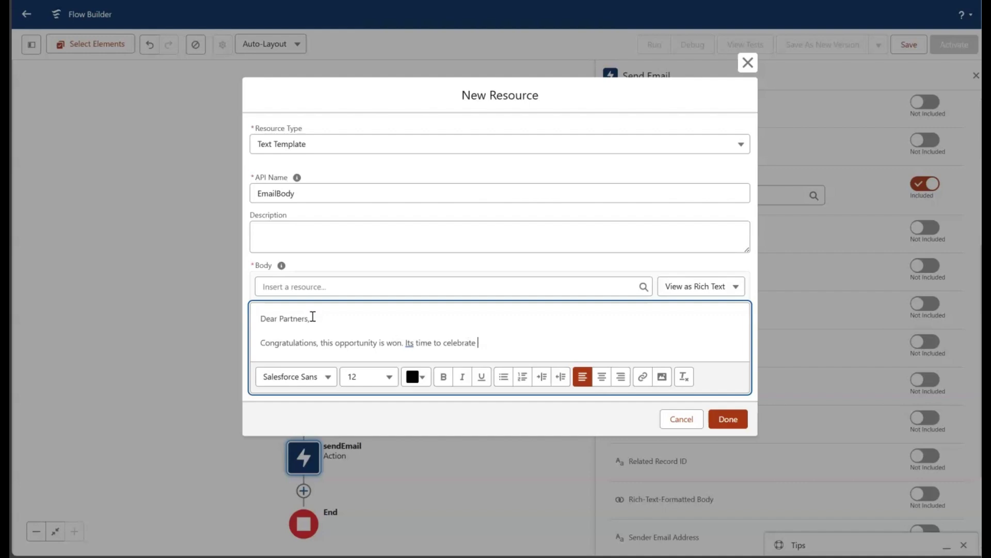
{"action": "left_click", "coordinate": [490, 339]}
{"action": "key", "text": "Return"}
{"action": "key", "text": "Return"}
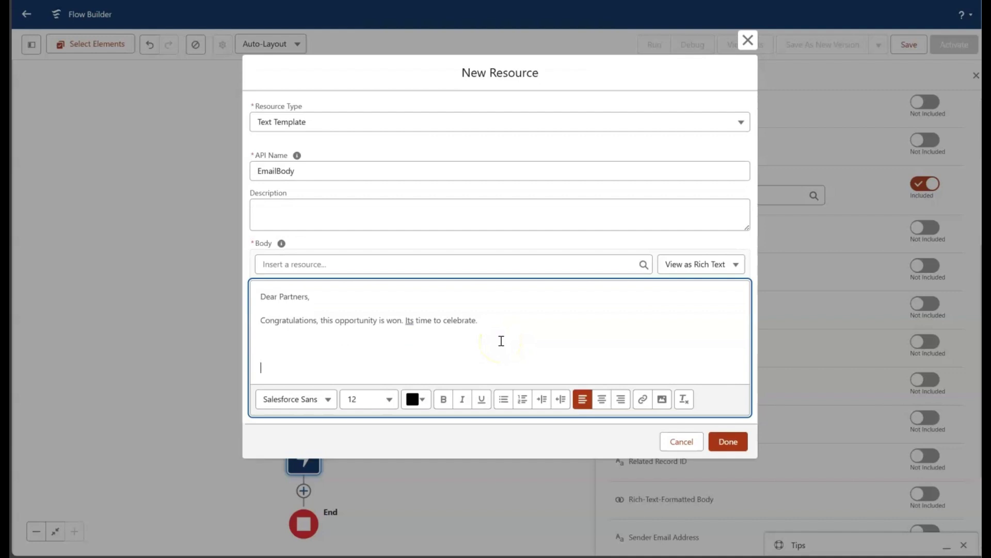
{"action": "type", "text": "Best Regards,"}
{"action": "key", "text": "shift+Return"}
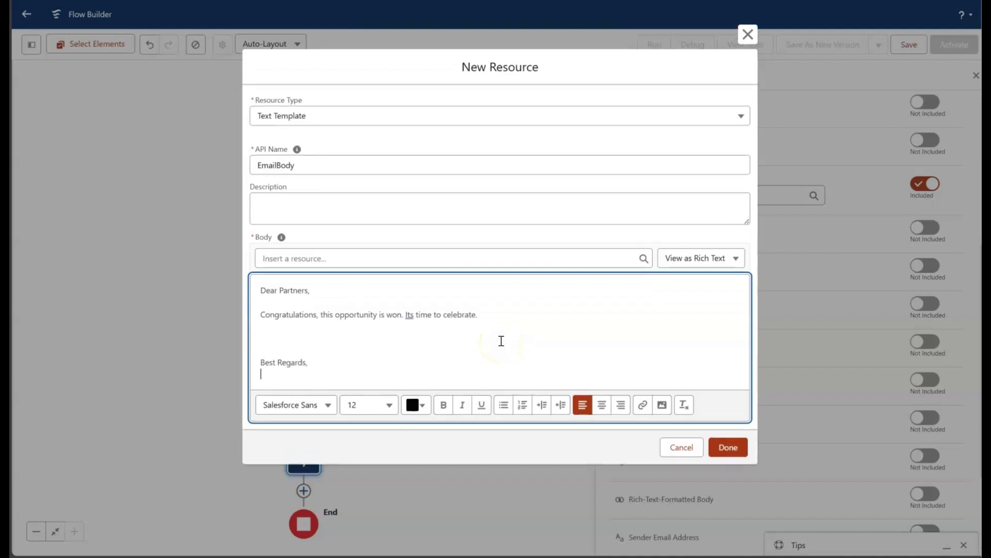
Step: Insert the triggering opportunity owner's full name field below the sign-off and save the EmailBody template as the email's body
{"action": "left_click", "coordinate": [302, 254]}
{"action": "scroll", "coordinate": [425, 356], "scroll_direction": "down", "scroll_amount": 5}
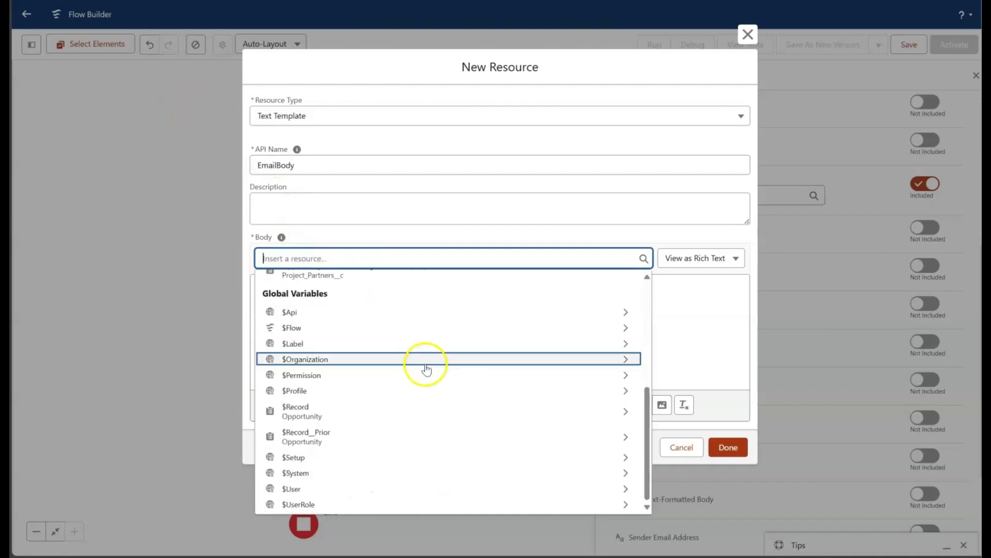
{"action": "left_click", "coordinate": [354, 419]}
{"action": "type", "text": "owner"}
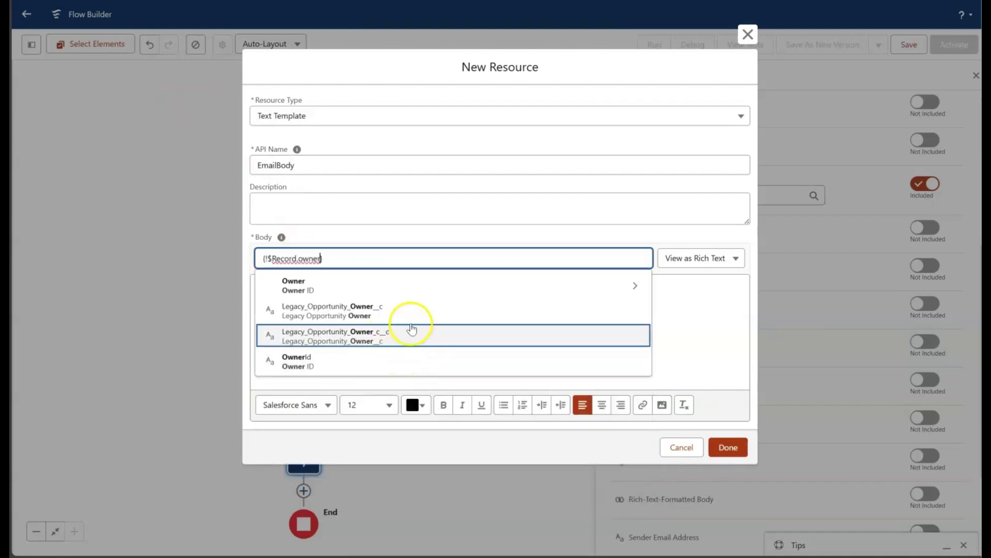
{"action": "left_click", "coordinate": [603, 287]}
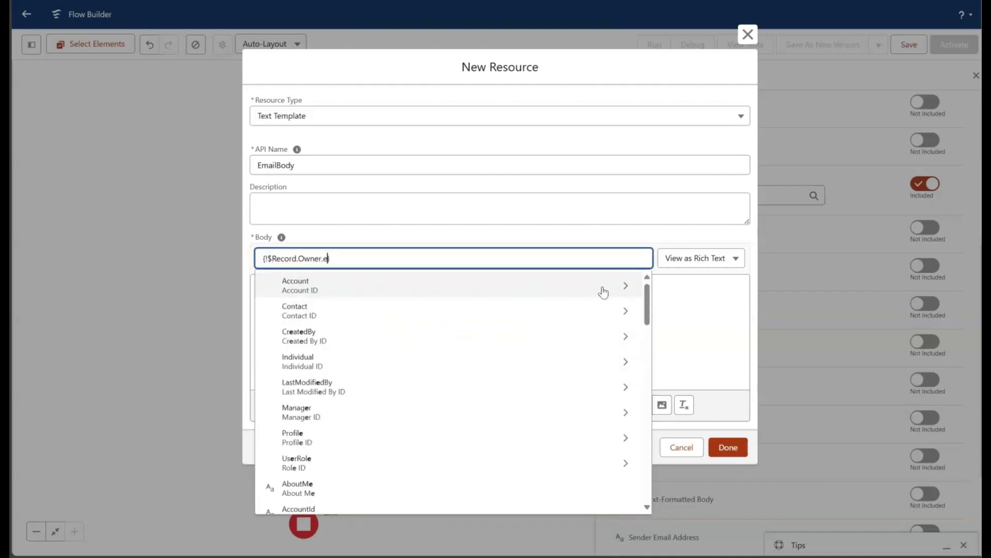
{"action": "type", "text": "ema"}
{"action": "key", "text": "BackSpace"}
{"action": "key", "text": "BackSpace"}
{"action": "key", "text": "BackSpace"}
{"action": "type", "text": "name"}
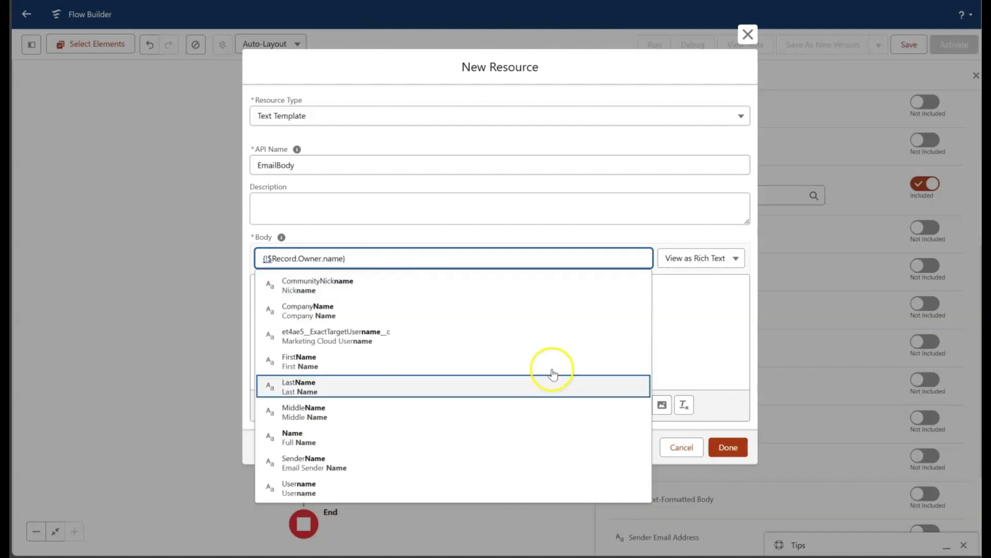
{"action": "left_click", "coordinate": [310, 436]}
{"action": "left_click", "coordinate": [476, 359]}
{"action": "left_click", "coordinate": [732, 447]}
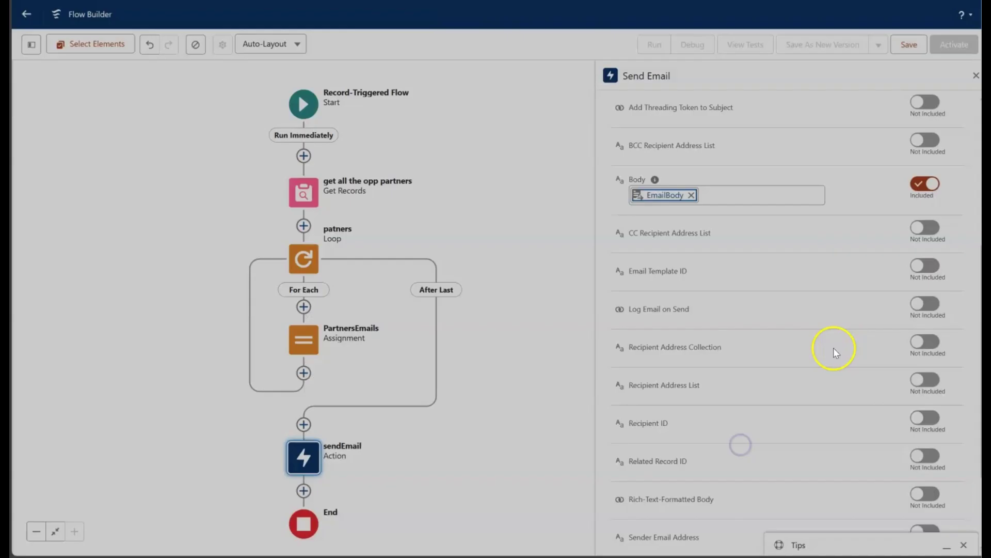
{"action": "scroll", "coordinate": [877, 330], "scroll_direction": "down", "scroll_amount": 1}
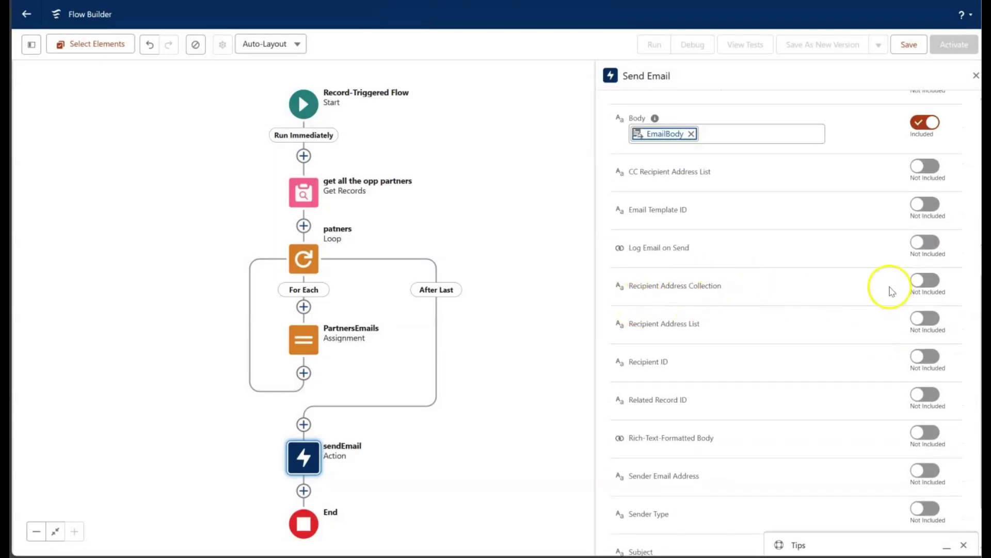
Step: Include the Recipient Address Collection input of the Send Email action and set it to RecipientEmails
{"action": "left_click", "coordinate": [925, 283]}
{"action": "left_click", "coordinate": [692, 297]}
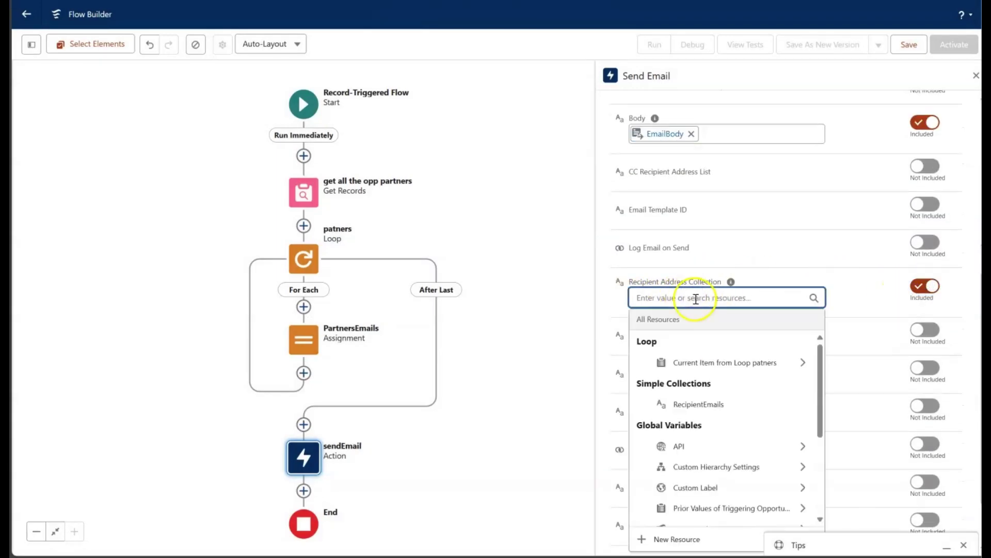
{"action": "left_click", "coordinate": [694, 403]}
Step: Include the Subject input of the Send Email action and start a new Text Template resource for it named EmailSubject
{"action": "scroll", "coordinate": [779, 342], "scroll_direction": "down", "scroll_amount": 1}
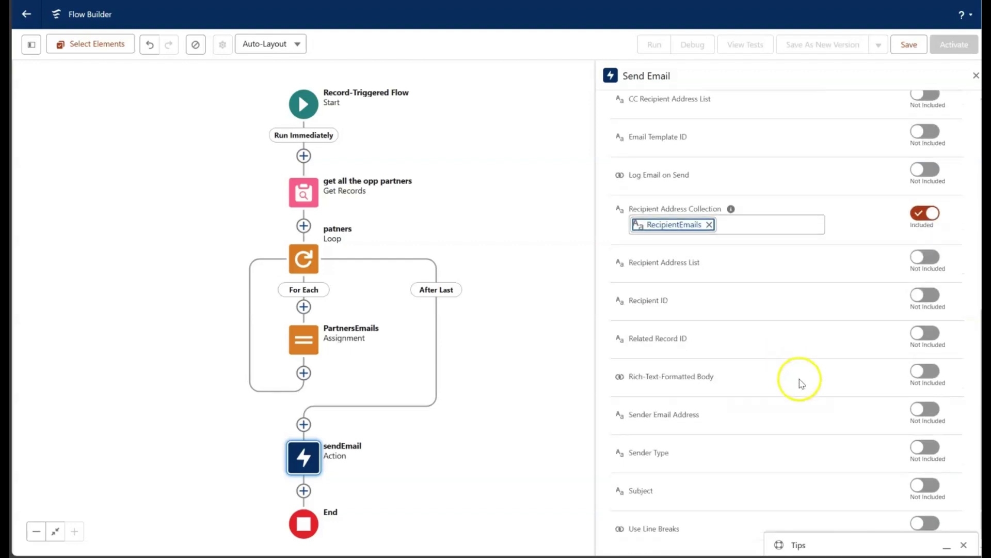
{"action": "left_click", "coordinate": [925, 485]}
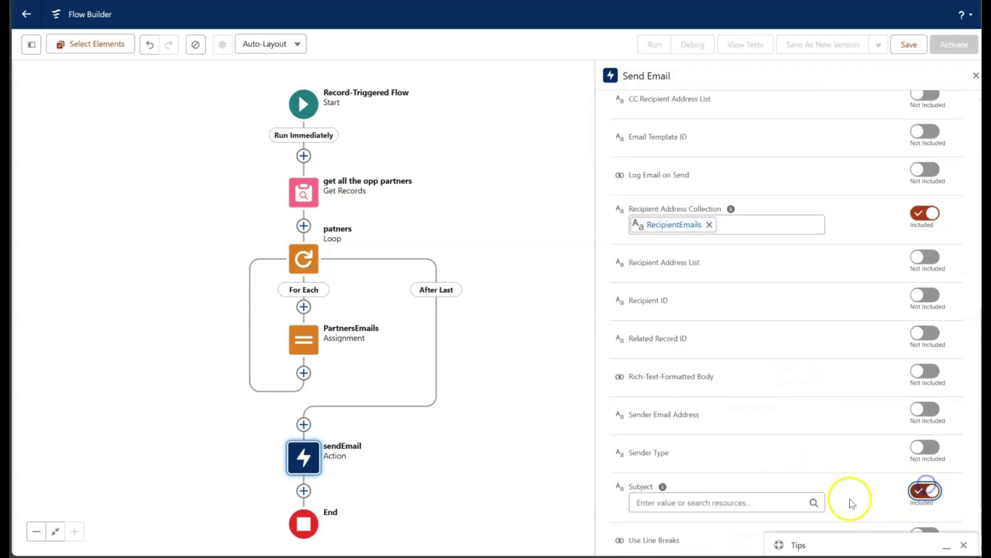
{"action": "left_click", "coordinate": [790, 508]}
{"action": "left_click", "coordinate": [681, 476]}
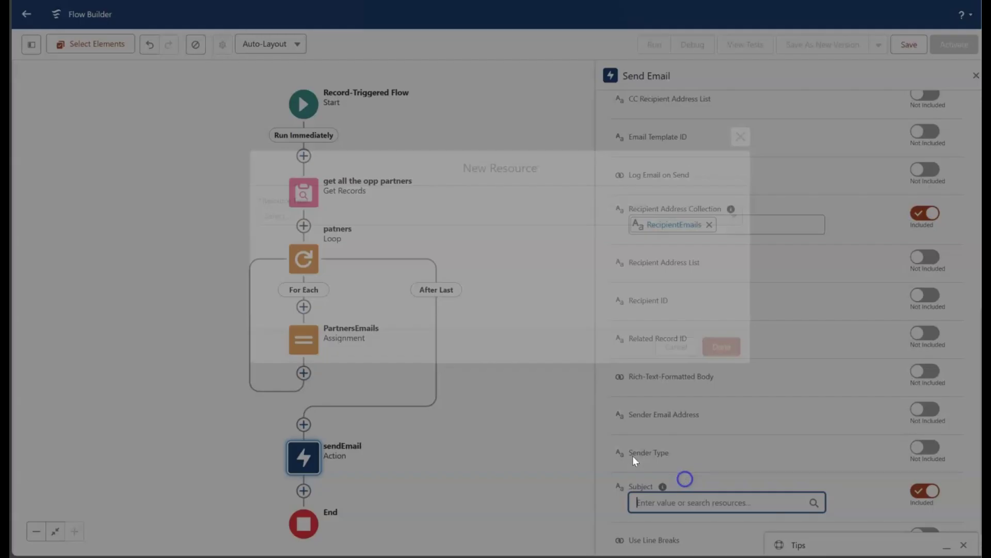
{"action": "left_click", "coordinate": [333, 212]}
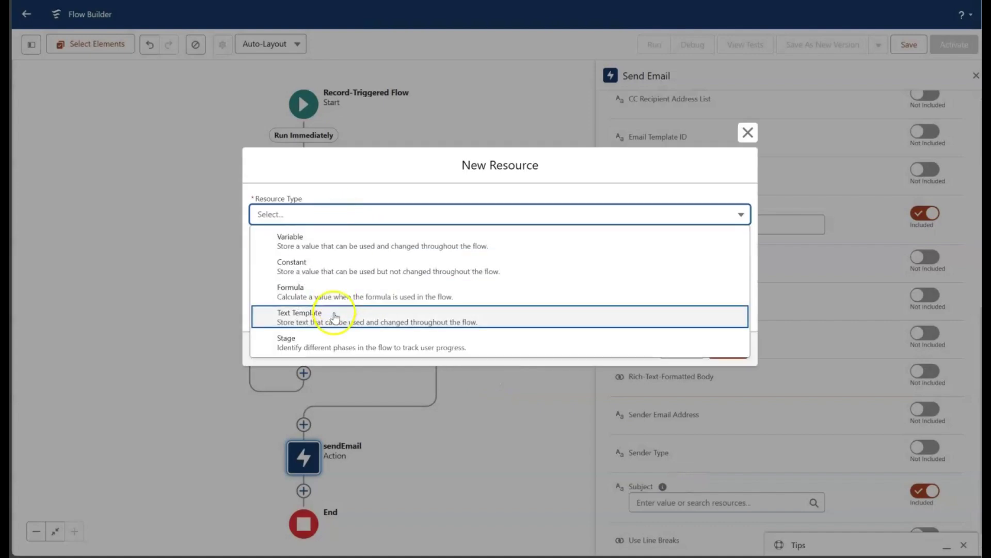
{"action": "left_click", "coordinate": [335, 317]}
{"action": "left_click", "coordinate": [307, 192]}
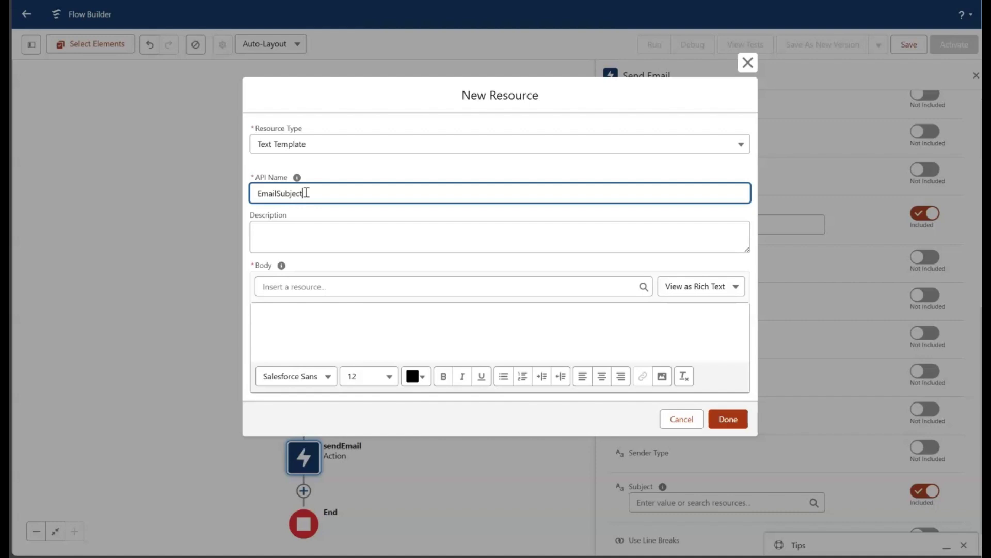
Step: Insert the triggering opportunity's Name field in the EmailSubject body and add " - Won" after it
{"action": "left_click", "coordinate": [365, 322]}
{"action": "left_click", "coordinate": [316, 285]}
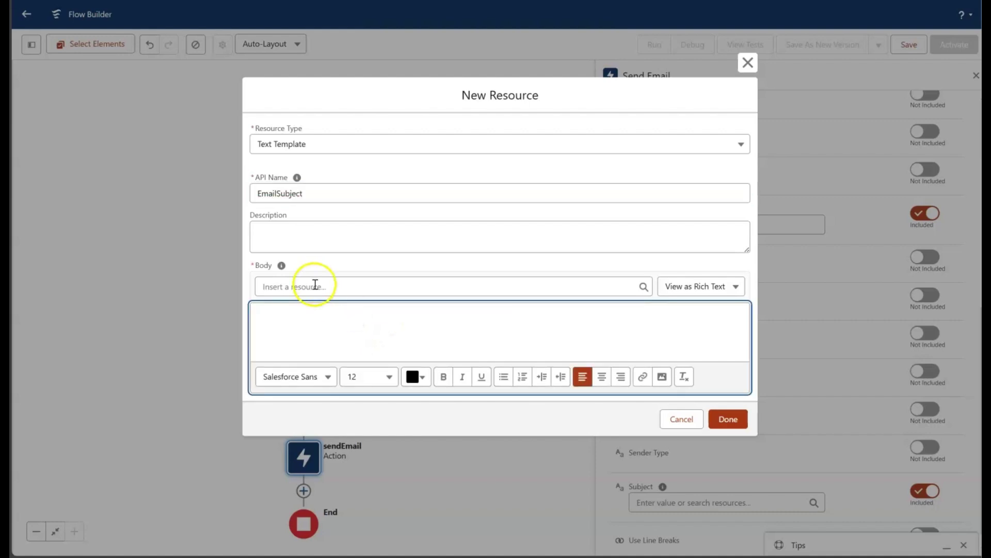
{"action": "scroll", "coordinate": [350, 387], "scroll_direction": "down", "scroll_amount": 5}
{"action": "left_click", "coordinate": [340, 434]}
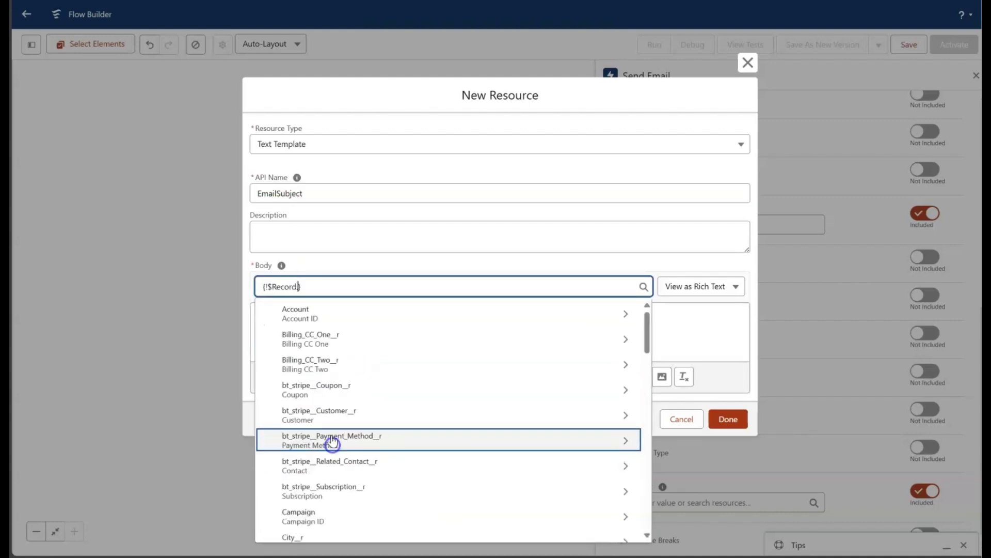
{"action": "type", "text": "name"}
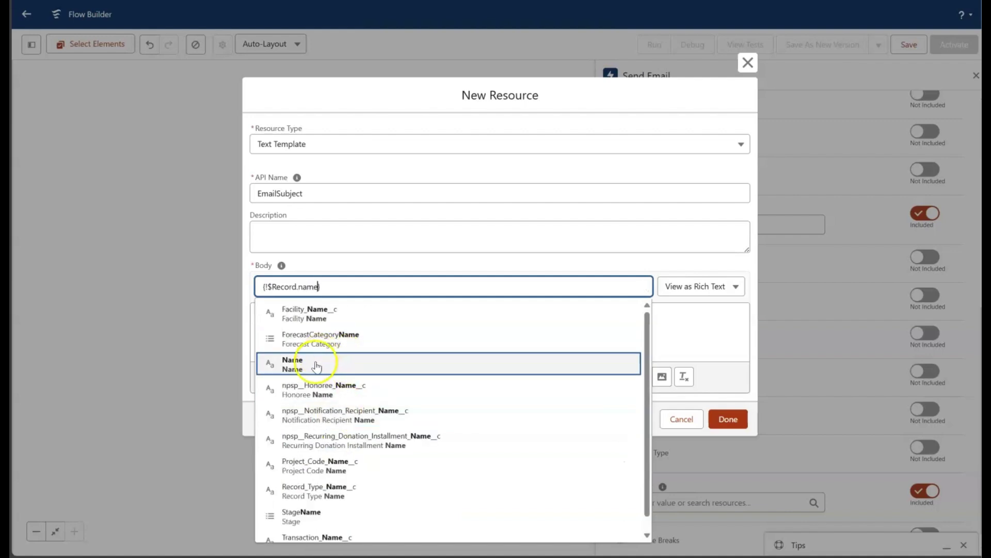
{"action": "left_click", "coordinate": [315, 361]}
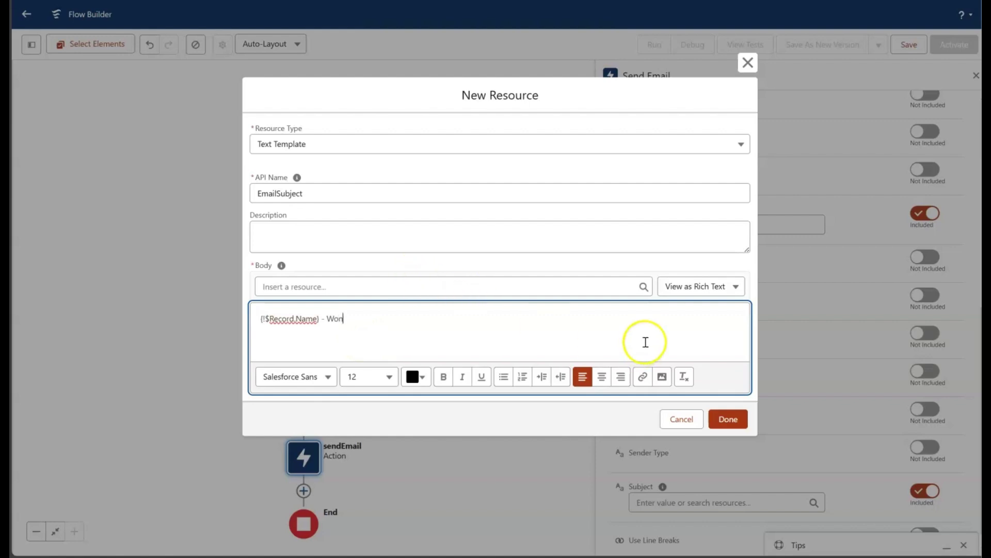
Step: View the EmailSubject body as plain text, remove its paragraph tags, and save the template as the email's subject
{"action": "left_click", "coordinate": [681, 286]}
{"action": "left_click", "coordinate": [686, 332]}
{"action": "left_click", "coordinate": [482, 347]}
{"action": "left_click", "coordinate": [373, 337]}
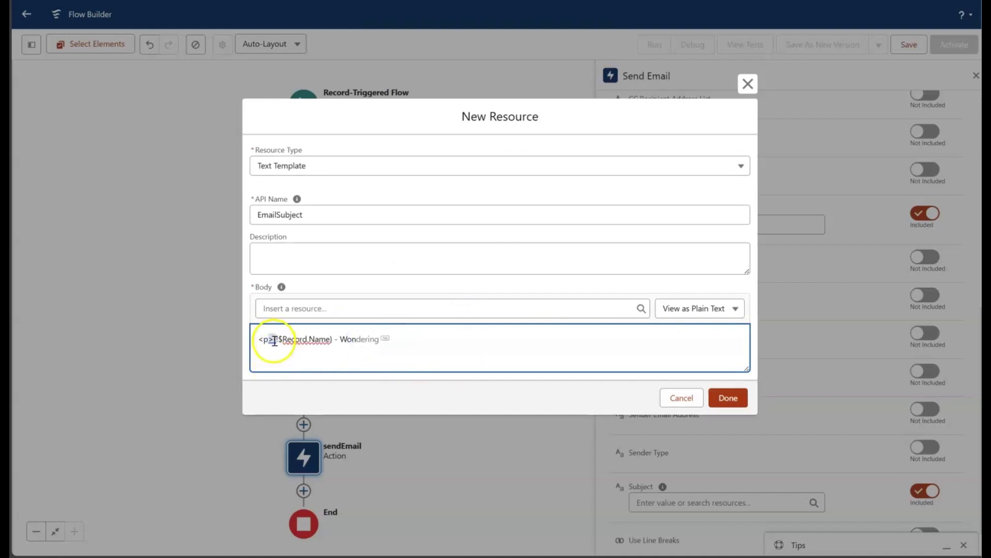
{"action": "left_click_drag", "start_coordinate": [273, 340], "coordinate": [256, 334]}
{"action": "key", "text": "BackSpace"}
{"action": "left_click", "coordinate": [435, 345]}
{"action": "left_click", "coordinate": [728, 399]}
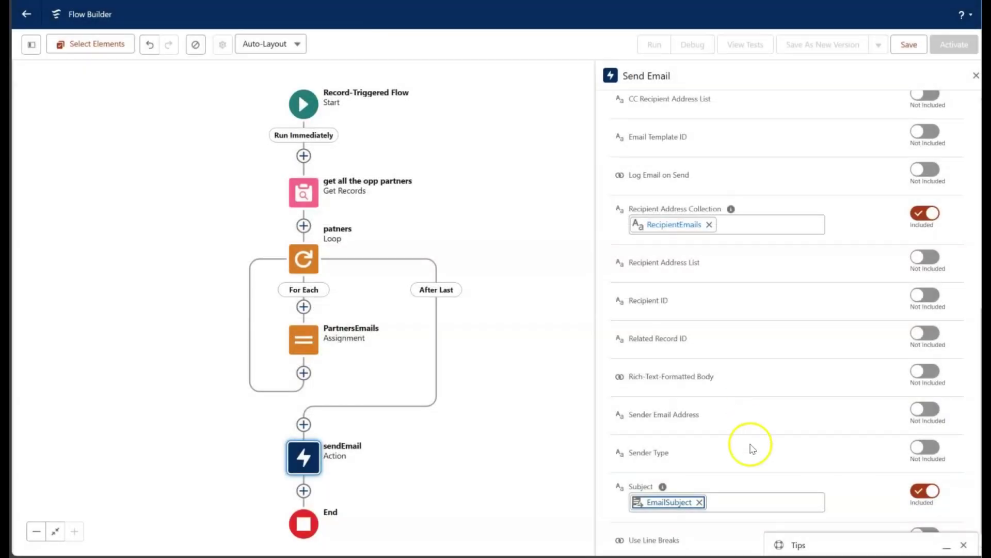
Step: Open the EmailBody text template for editing and view its body as plain text
{"action": "left_click", "coordinate": [31, 44]}
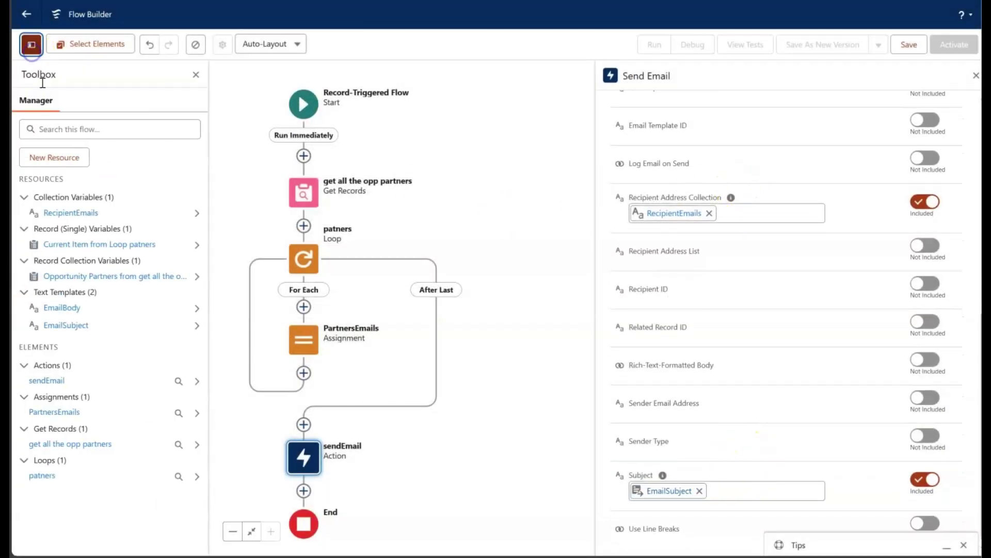
{"action": "left_click", "coordinate": [95, 308]}
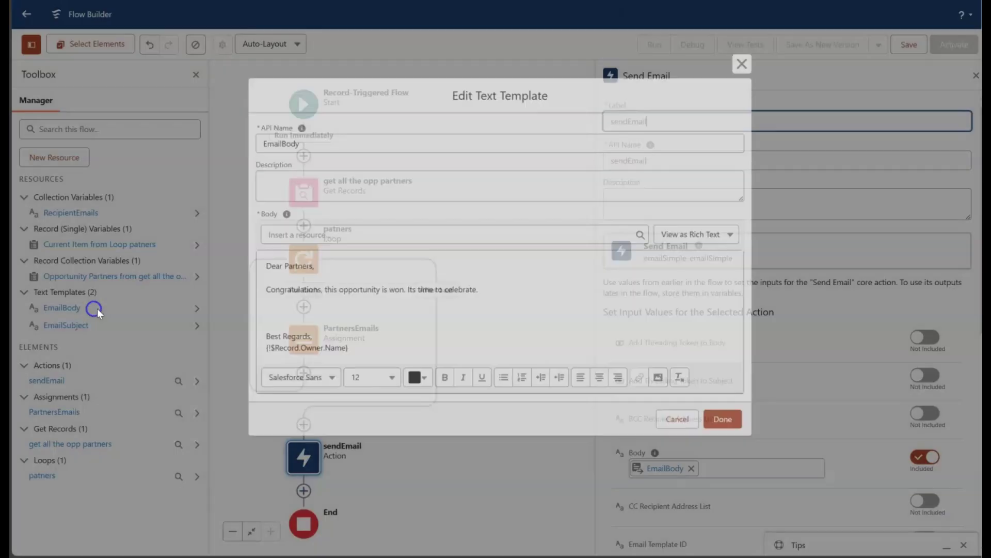
{"action": "left_click", "coordinate": [700, 234]}
{"action": "left_click", "coordinate": [690, 278]}
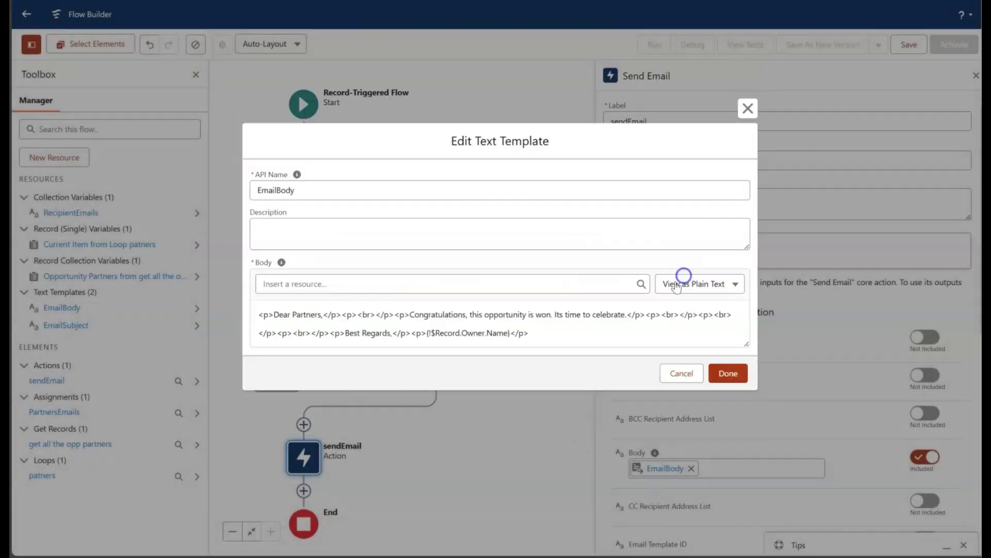
Step: Remove the paragraph tags around the owner name field and put it on its own line below "Best Regards,"
{"action": "left_click", "coordinate": [538, 330]}
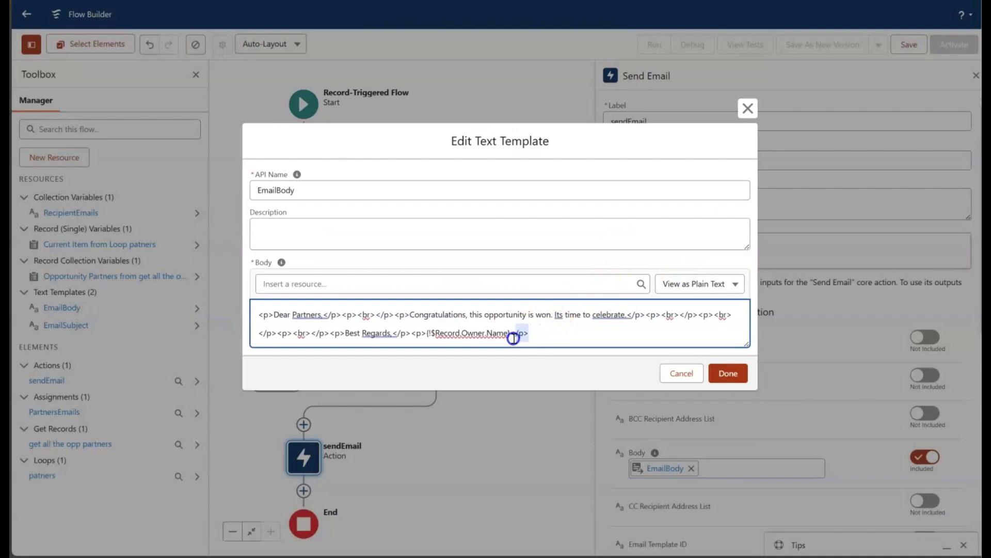
{"action": "key", "text": "BackSpace"}
{"action": "mouse_move", "coordinate": [423, 333]}
{"action": "left_mouse_down"}
{"action": "mouse_move", "coordinate": [391, 332]}
{"action": "mouse_move", "coordinate": [405, 335]}
{"action": "left_mouse_up"}
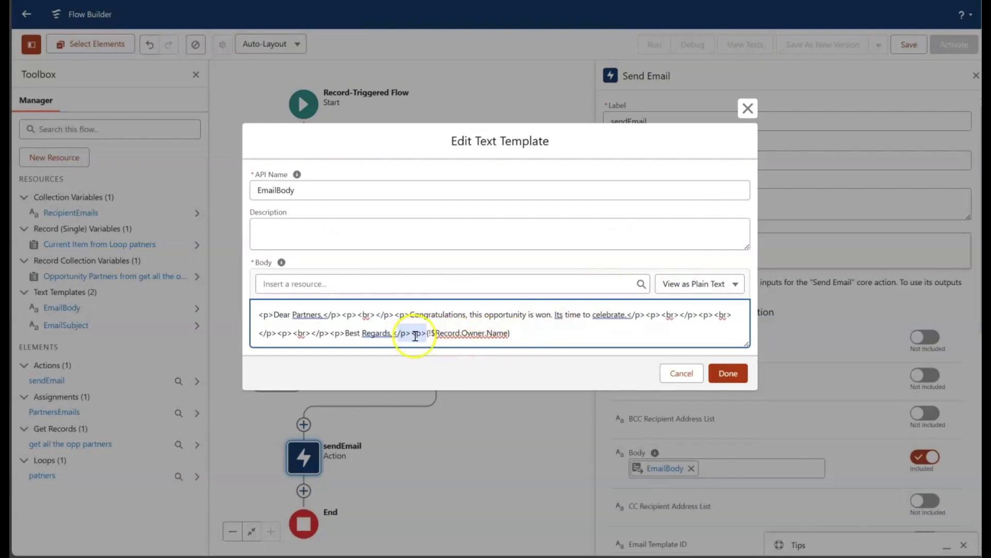
{"action": "key", "text": "Return"}
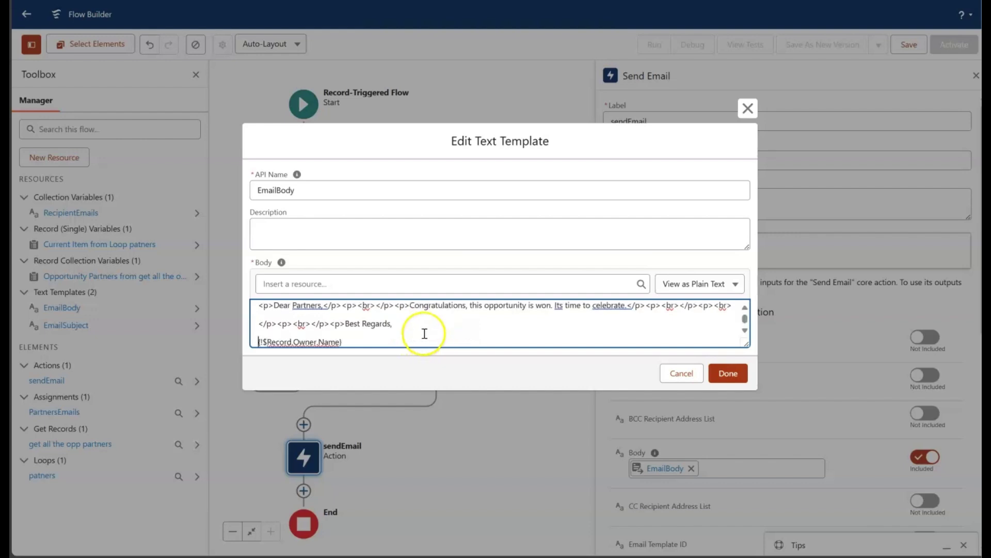
{"action": "scroll", "coordinate": [425, 333], "scroll_direction": "down", "scroll_amount": 1}
Step: Delete the paragraph and break tags directly before "Best Regards," and set the sign-off on its own line
{"action": "scroll", "coordinate": [421, 333], "scroll_direction": "up", "scroll_amount": 2}
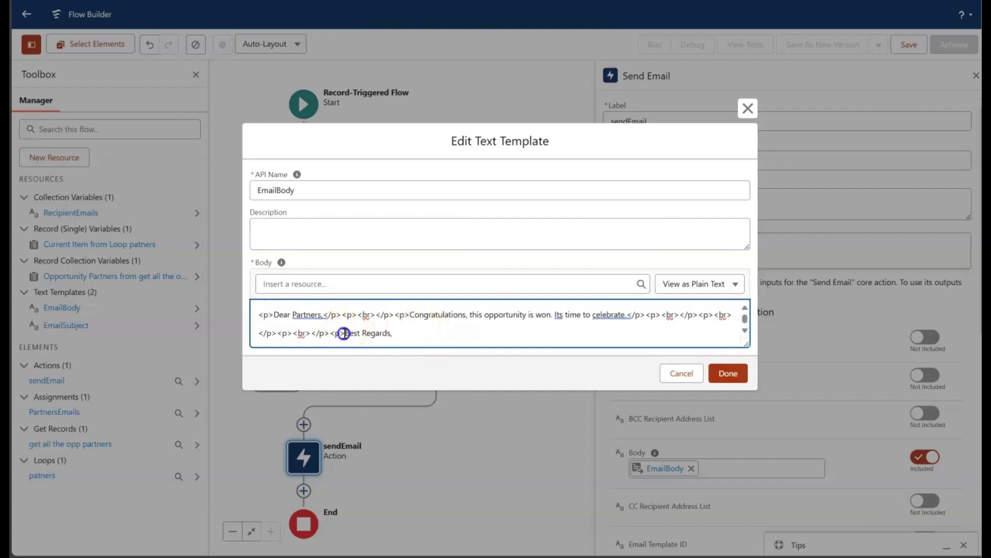
{"action": "left_click_drag", "start_coordinate": [344, 333], "coordinate": [272, 333]}
{"action": "key", "text": "BackSpace"}
{"action": "key", "text": "BackSpace"}
{"action": "key", "text": "BackSpace"}
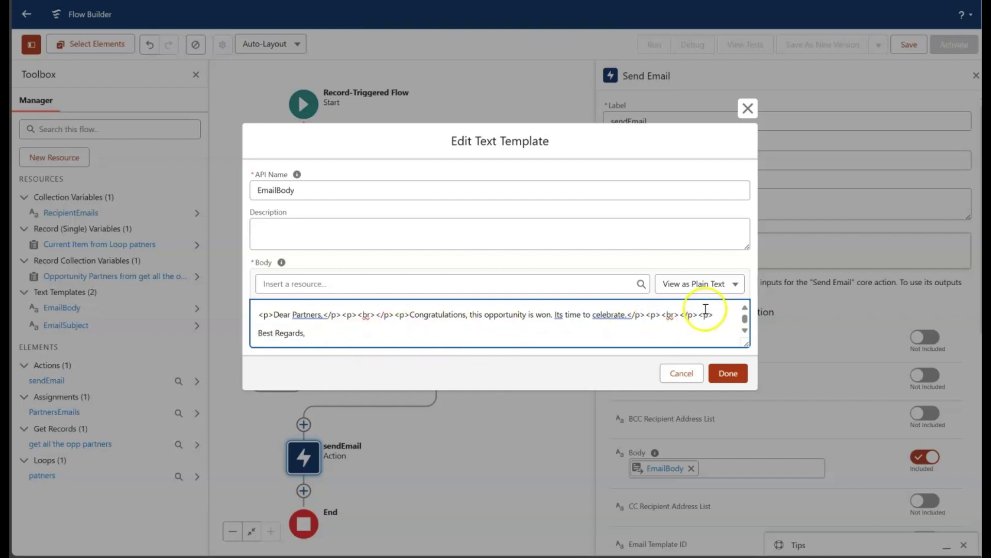
{"action": "scroll", "coordinate": [691, 310], "scroll_direction": "down", "scroll_amount": 2}
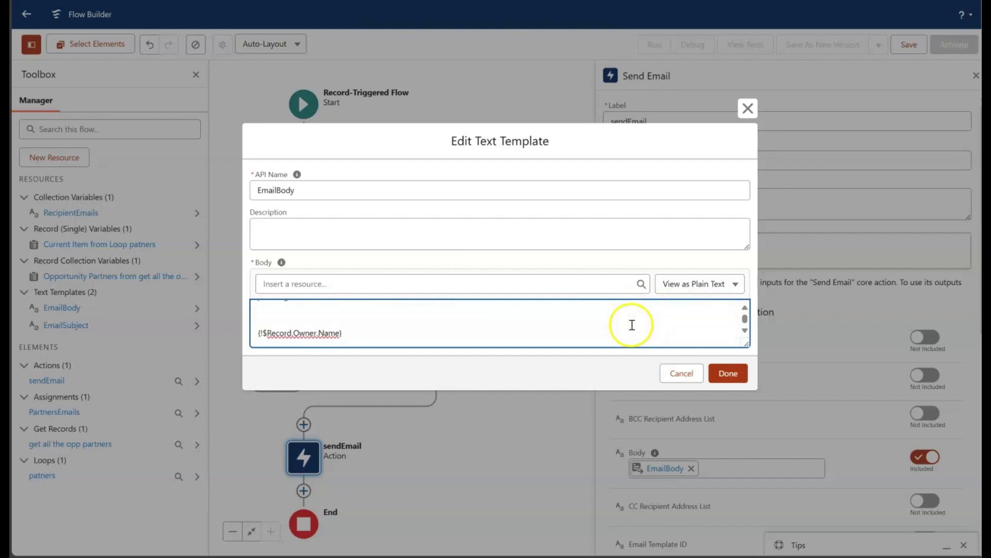
{"action": "scroll", "coordinate": [631, 325], "scroll_direction": "up", "scroll_amount": 2}
{"action": "scroll", "coordinate": [372, 321], "scroll_direction": "down", "scroll_amount": 2}
{"action": "left_click", "coordinate": [337, 320]}
Step: Delete the remaining paragraph and break tags after "Its time to celebrate." in the EmailBody template
{"action": "scroll", "coordinate": [475, 330], "scroll_direction": "up", "scroll_amount": 2}
{"action": "left_click_drag", "start_coordinate": [715, 316], "coordinate": [629, 314]}
{"action": "left_click", "coordinate": [630, 268]}
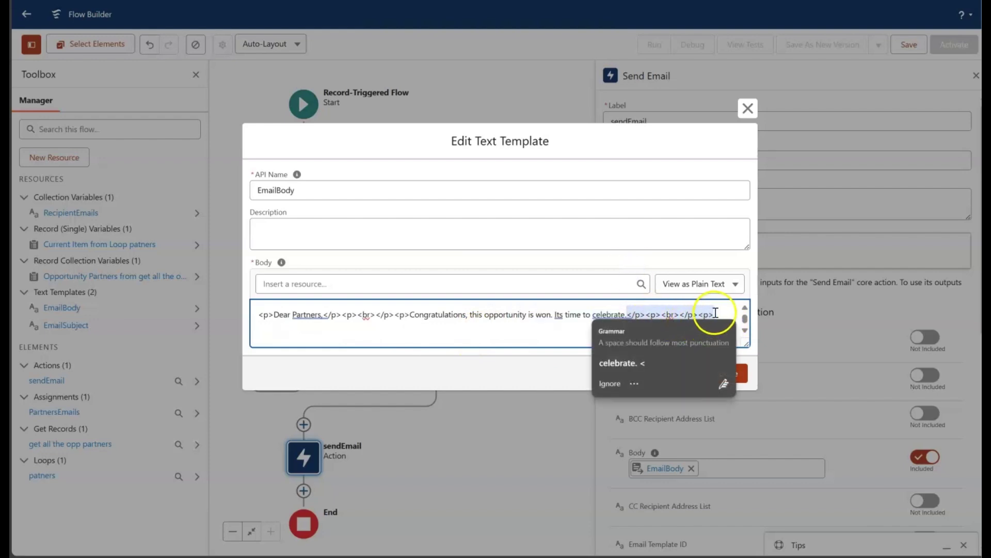
{"action": "left_click", "coordinate": [715, 313]}
{"action": "left_click_drag", "start_coordinate": [718, 315], "coordinate": [633, 316]}
{"action": "key", "text": "BackSpace"}
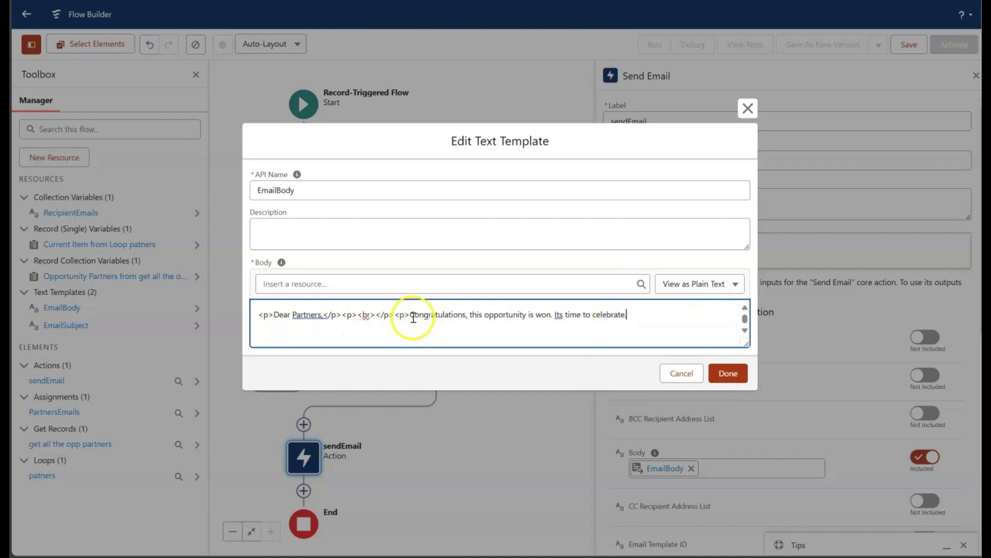
Step: Delete the tags between "Dear Partners," and "Congratulations" and the opening paragraph tag before "Dear"
{"action": "left_click_drag", "start_coordinate": [398, 316], "coordinate": [325, 313]}
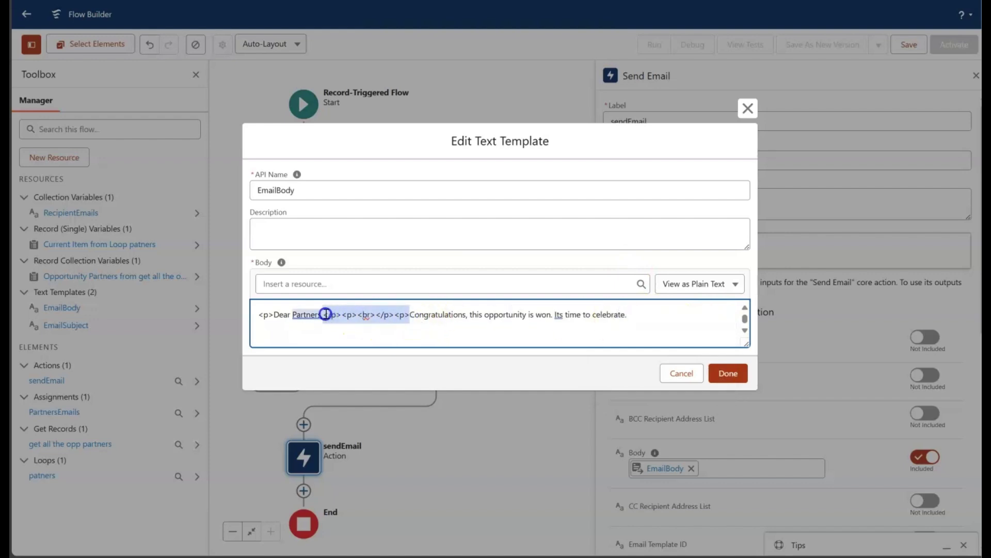
{"action": "key", "text": "BackSpace"}
{"action": "left_click", "coordinate": [274, 314]}
{"action": "key", "text": "BackSpace"}
{"action": "key", "text": "BackSpace"}
{"action": "key", "text": "BackSpace"}
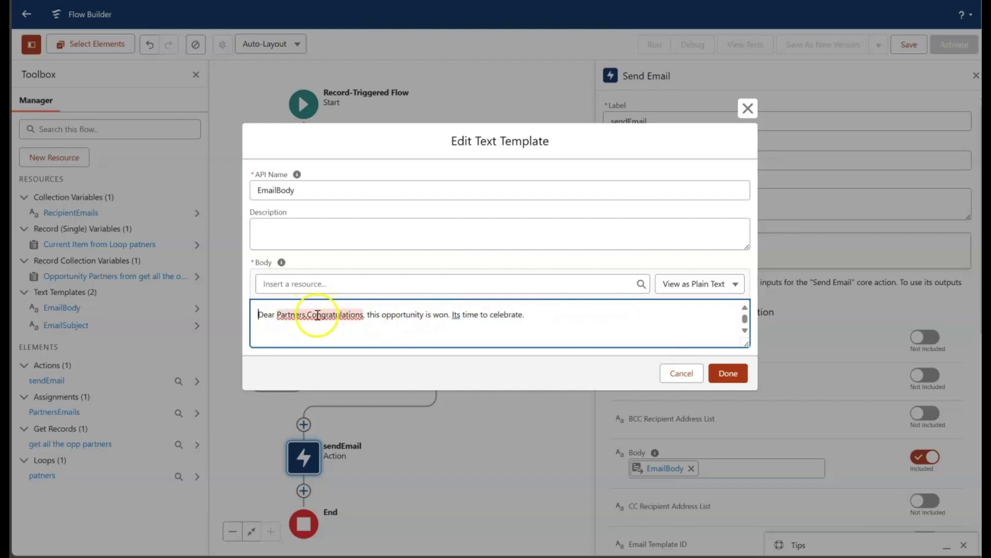
Step: Separate "Dear Partners," from "Congratulations" with a blank line and save the EmailBody template
{"action": "left_click", "coordinate": [309, 315]}
{"action": "key", "text": "Return"}
{"action": "key", "text": "Return"}
{"action": "scroll", "coordinate": [395, 311], "scroll_direction": "down", "scroll_amount": 5}
{"action": "scroll", "coordinate": [391, 312], "scroll_direction": "up", "scroll_amount": 5}
{"action": "left_click", "coordinate": [728, 372]}
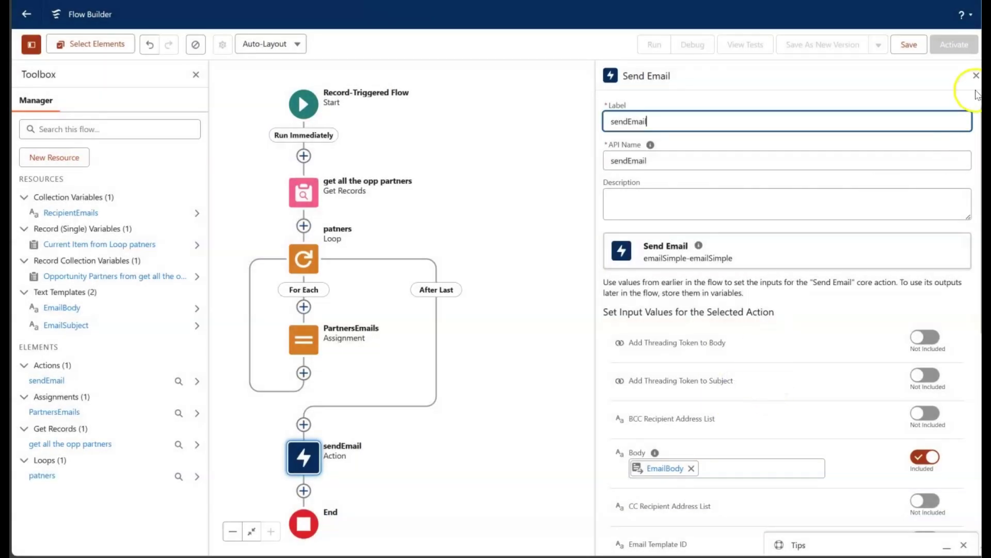
Step: Close the Send Email settings and the Toolbox, and save the flow with the label "Send Email to opp Partner"
{"action": "left_click", "coordinate": [975, 79]}
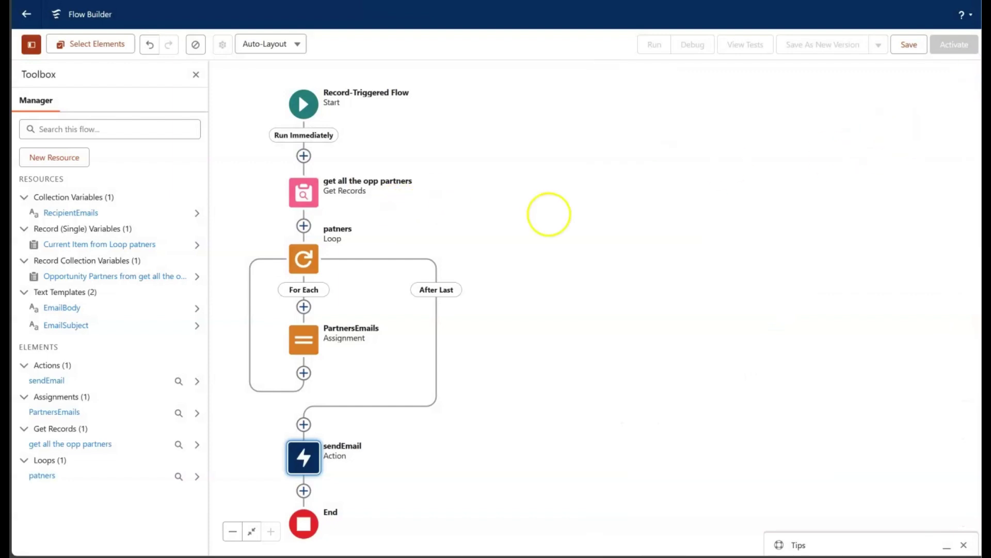
{"action": "left_click", "coordinate": [194, 75]}
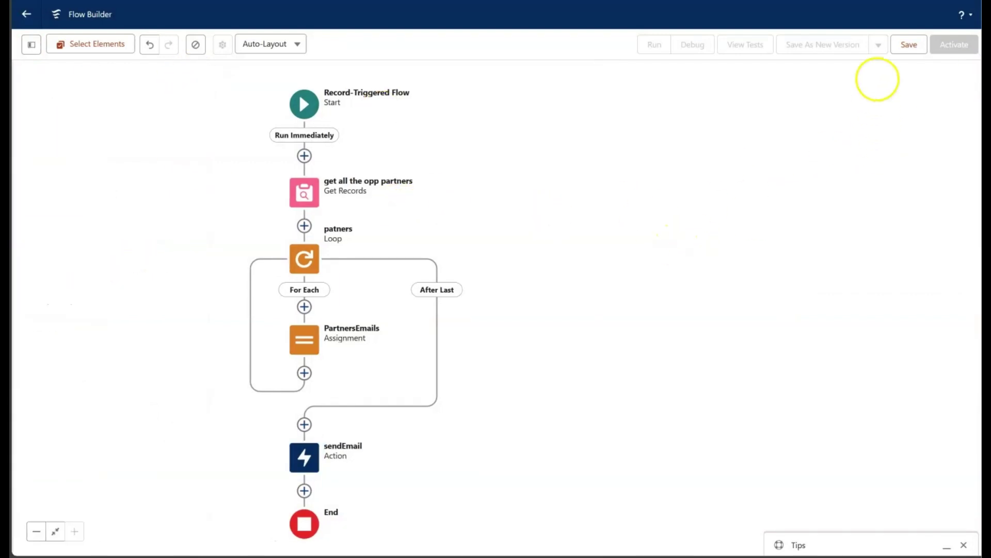
{"action": "left_click", "coordinate": [907, 44]}
{"action": "left_click", "coordinate": [327, 227]}
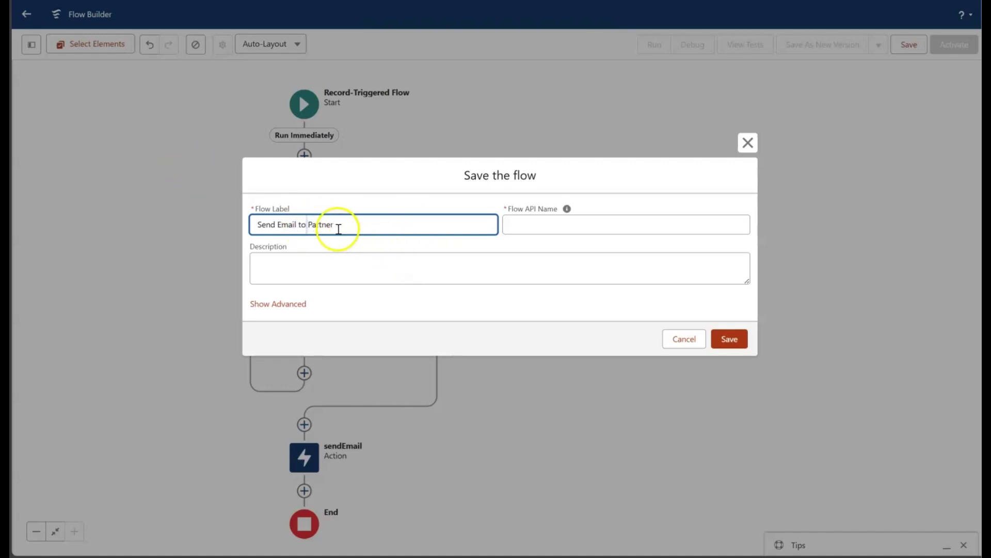
{"action": "left_click", "coordinate": [307, 226]}
{"action": "left_click", "coordinate": [533, 224]}
{"action": "left_click", "coordinate": [742, 341]}
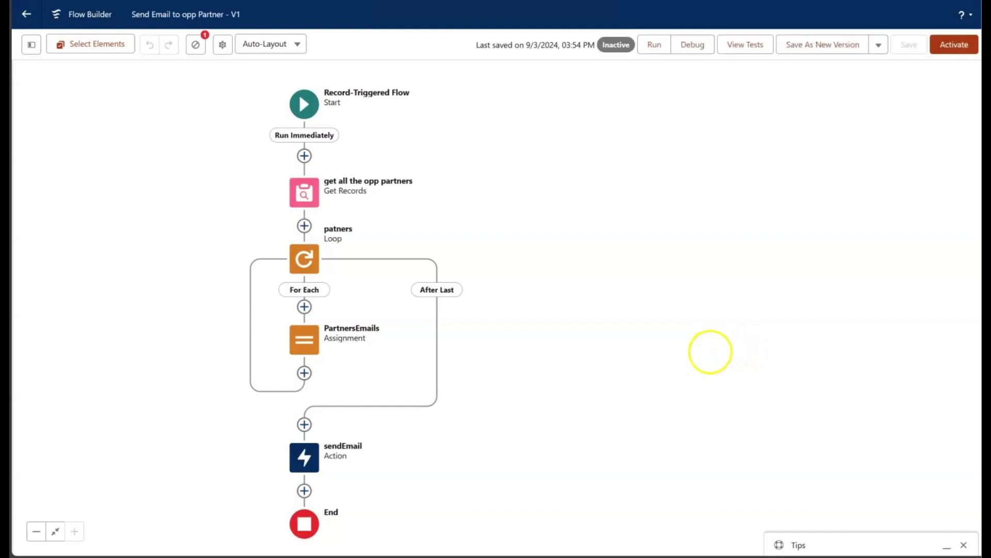
Step: Debug the flow on the test-sf admin opportunity, skipping the start condition requirements, and examine the Send Email step's details
{"action": "left_click", "coordinate": [692, 45]}
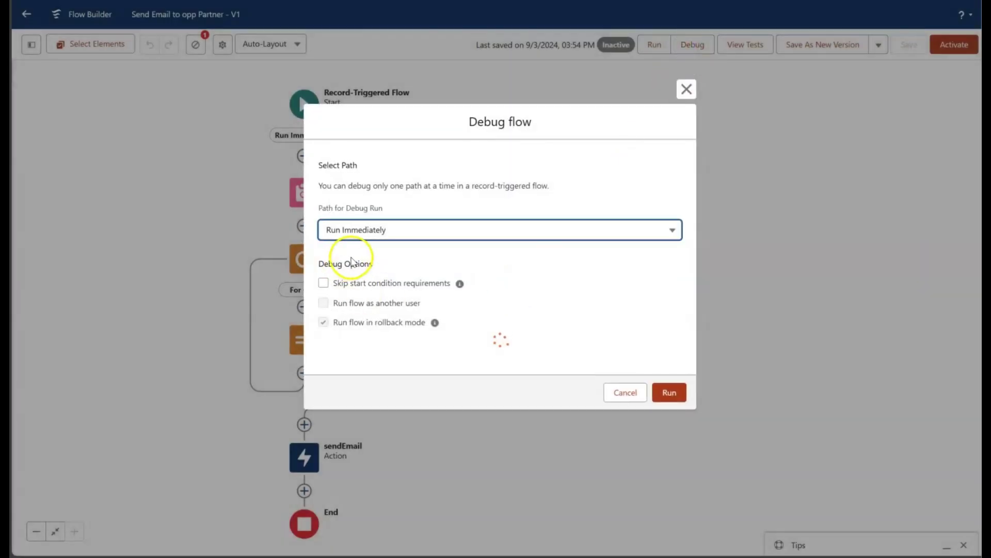
{"action": "left_click", "coordinate": [322, 239]}
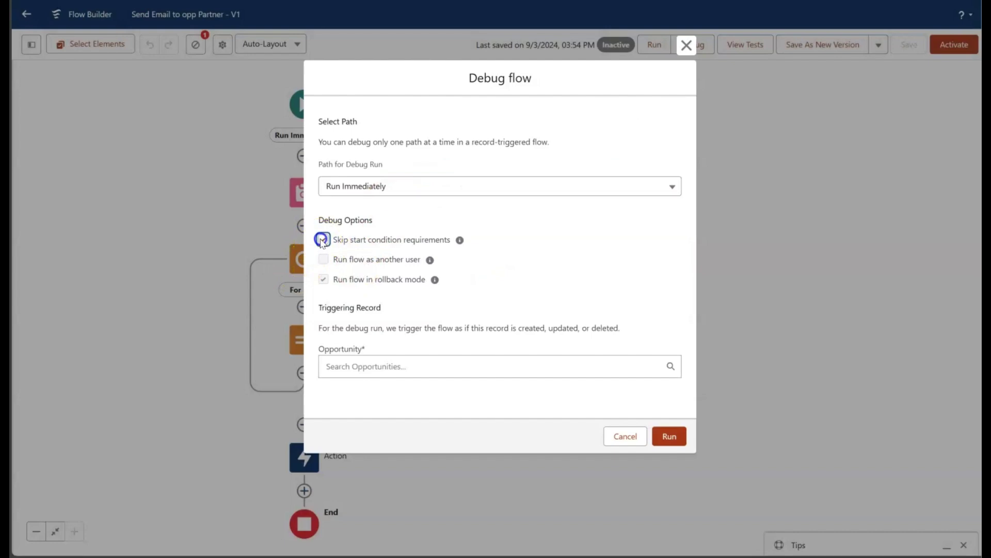
{"action": "left_click", "coordinate": [472, 368]}
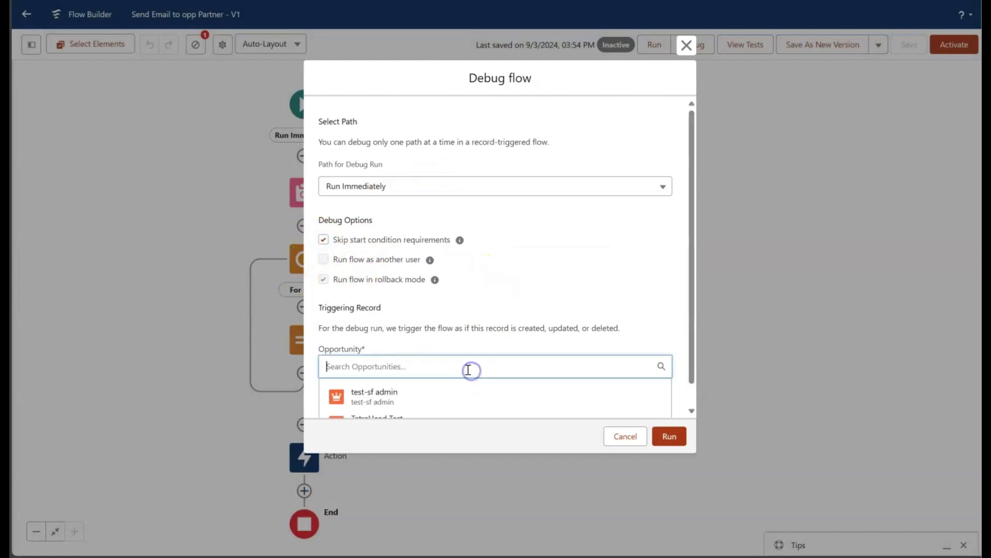
{"action": "left_click", "coordinate": [436, 403]}
{"action": "left_click", "coordinate": [666, 467]}
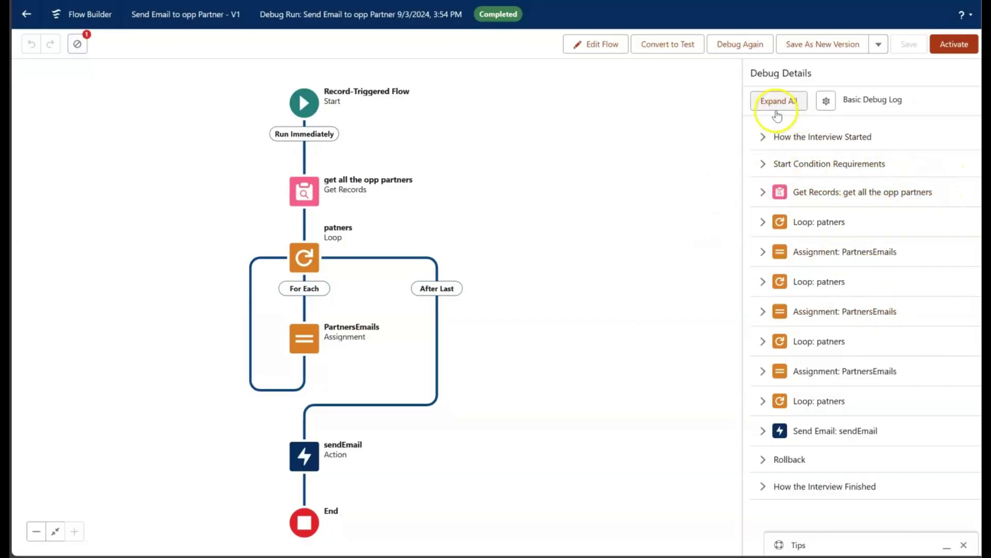
{"action": "left_click", "coordinate": [777, 430]}
{"action": "scroll", "coordinate": [793, 408], "scroll_direction": "down", "scroll_amount": 2}
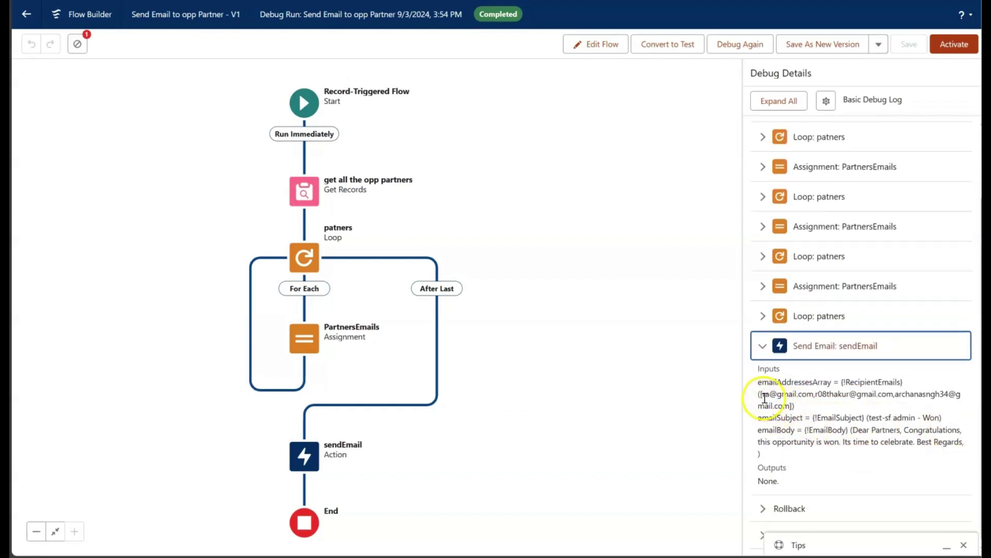
Step: Check the recipient addresses in the Send Email debug inputs and activate the flow
{"action": "left_click_drag", "start_coordinate": [823, 394], "coordinate": [935, 394]}
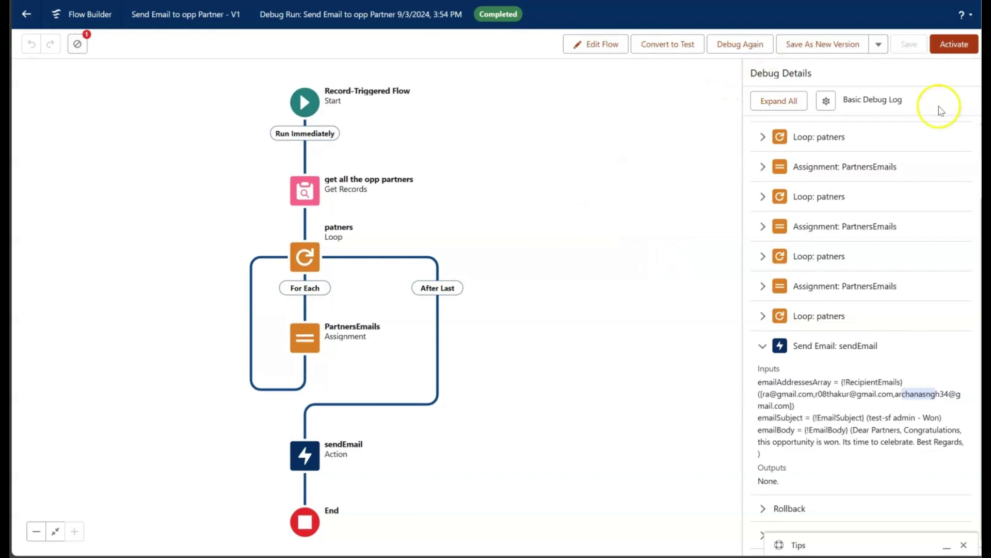
{"action": "left_click", "coordinate": [960, 47]}
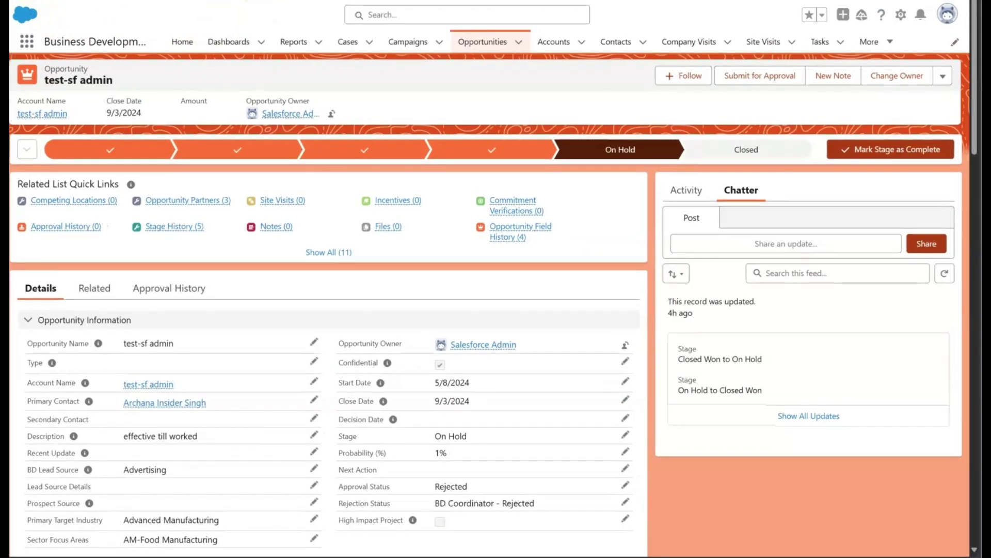
Step: Open the test-sf admin opportunity from the Opportunities list and close it with the stage Closed Won
{"action": "left_click", "coordinate": [488, 42]}
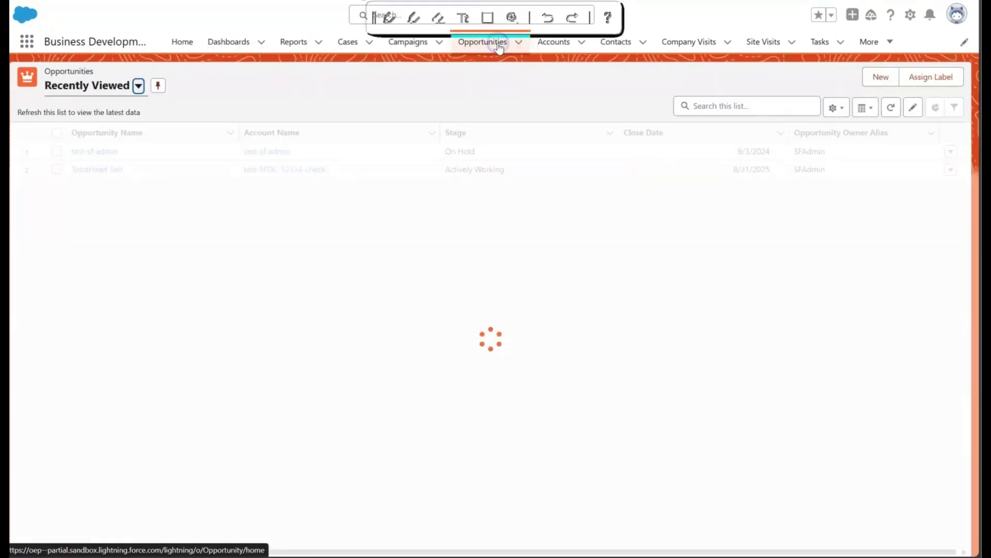
{"action": "left_click", "coordinate": [109, 153]}
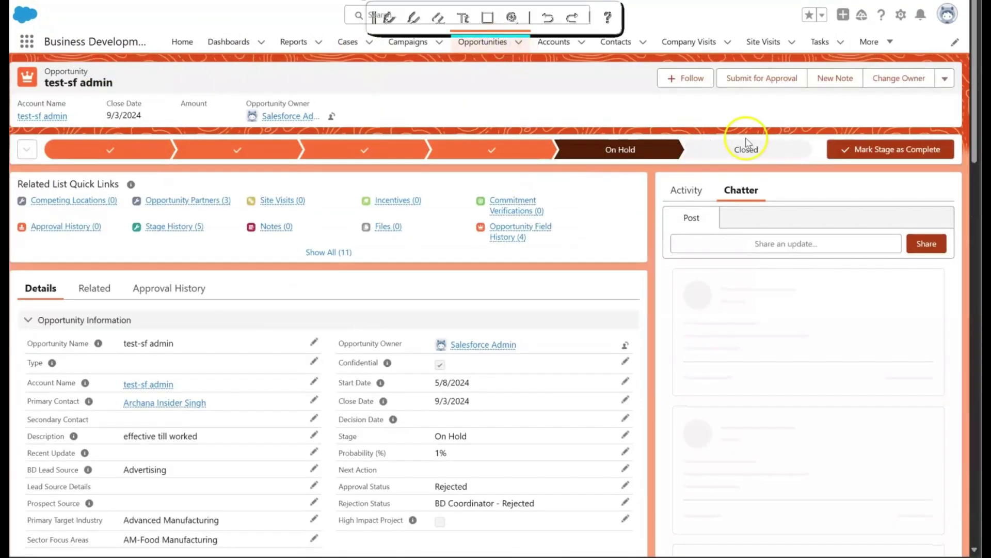
{"action": "left_click", "coordinate": [743, 150]}
{"action": "left_click", "coordinate": [853, 154]}
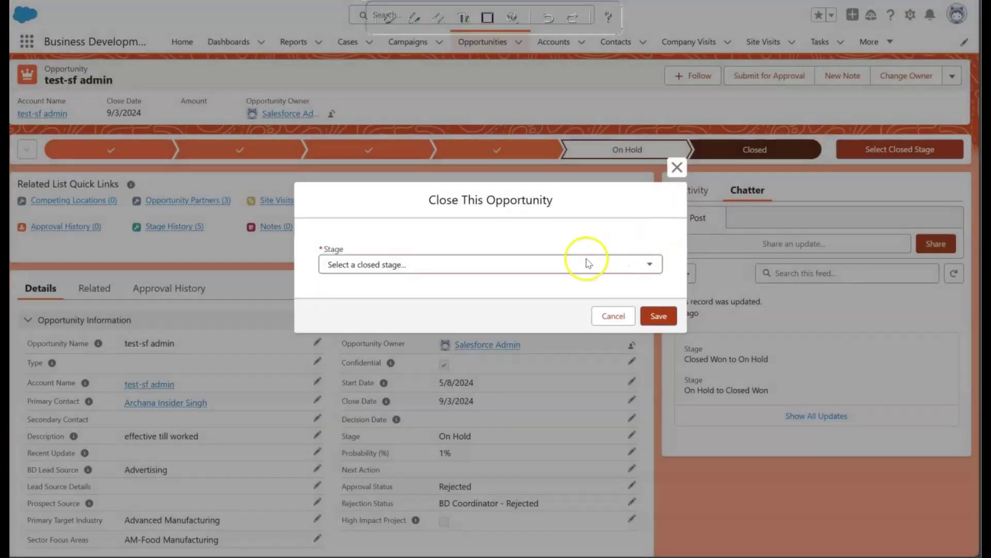
{"action": "left_click", "coordinate": [586, 258]}
{"action": "left_click", "coordinate": [511, 301]}
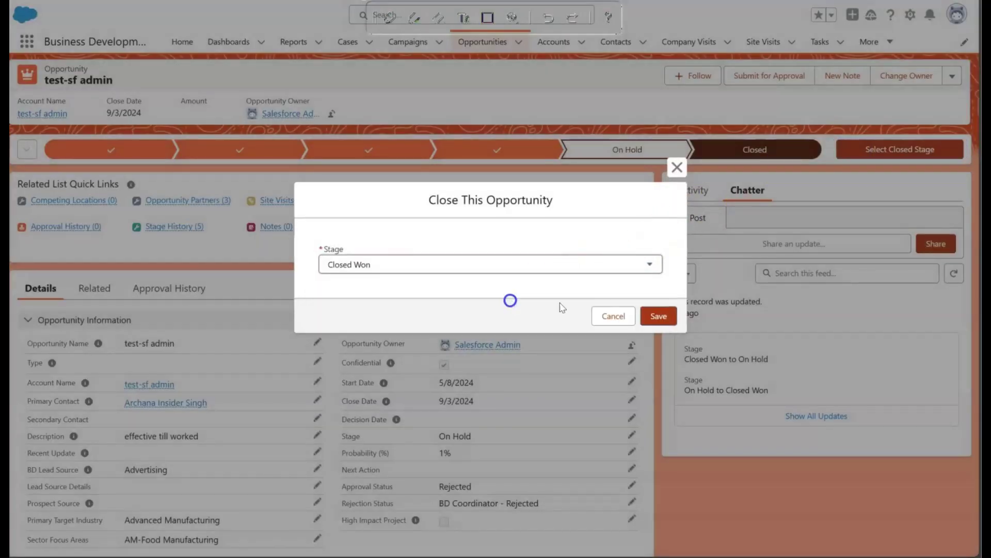
{"action": "left_click", "coordinate": [657, 315]}
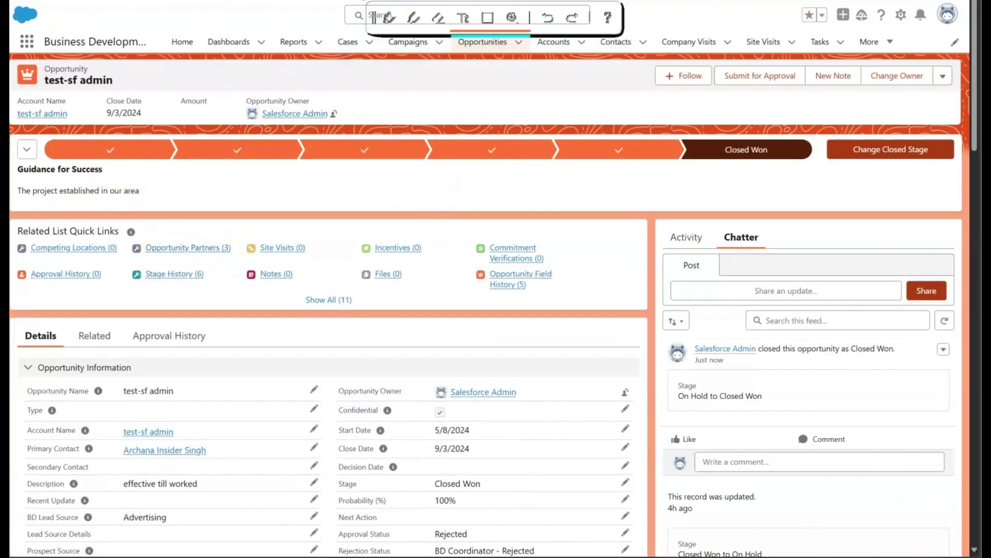
Step: Switch to the Gmail inbox, refresh it and open the "Sandbox: test-sf admin - Won" email
{"action": "key", "text": "ctrl+Tab"}
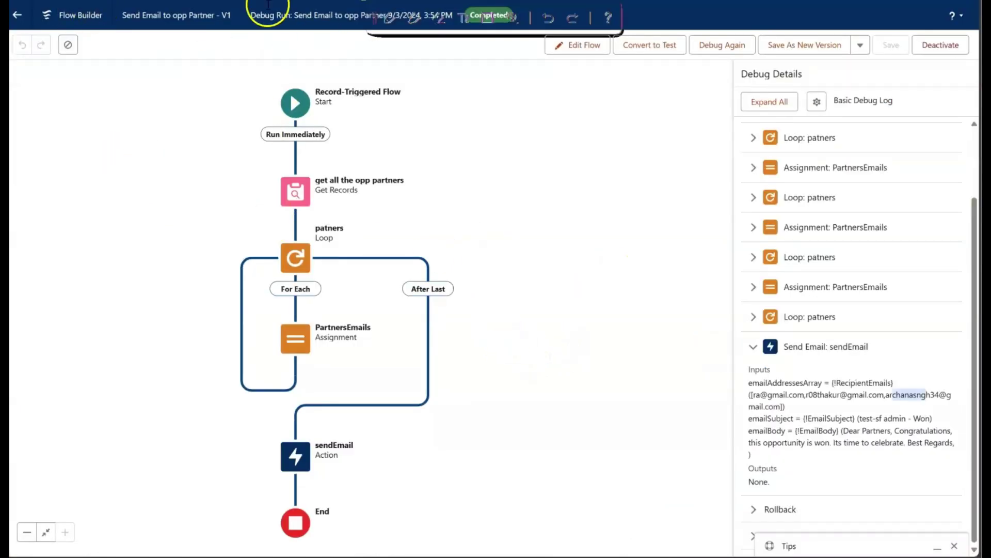
{"action": "left_click", "coordinate": [270, 1]}
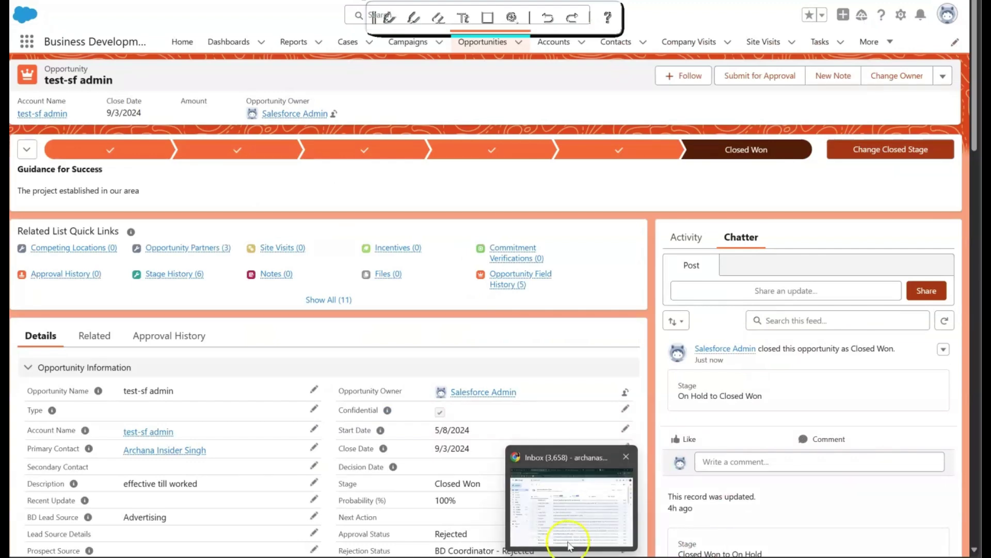
{"action": "left_click", "coordinate": [569, 516]}
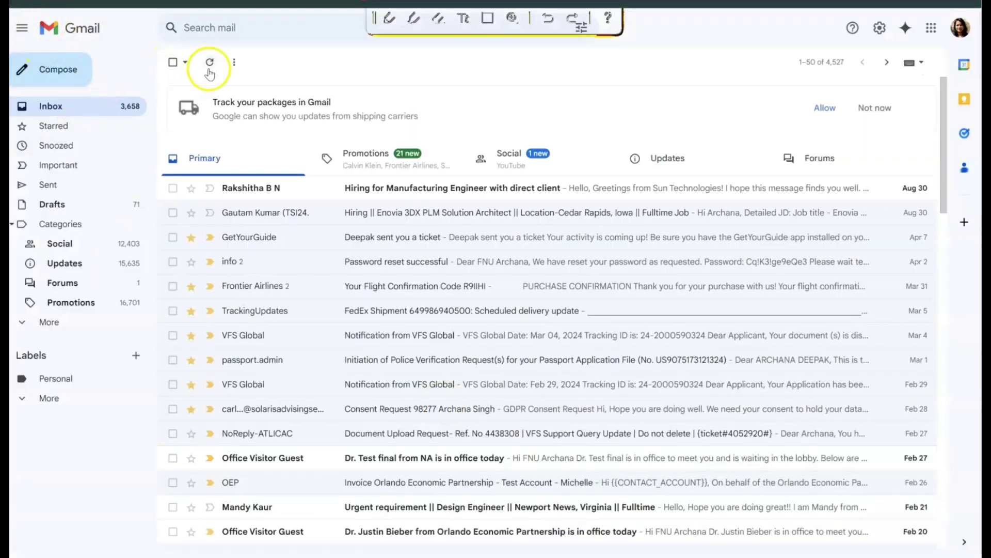
{"action": "left_click", "coordinate": [209, 64]}
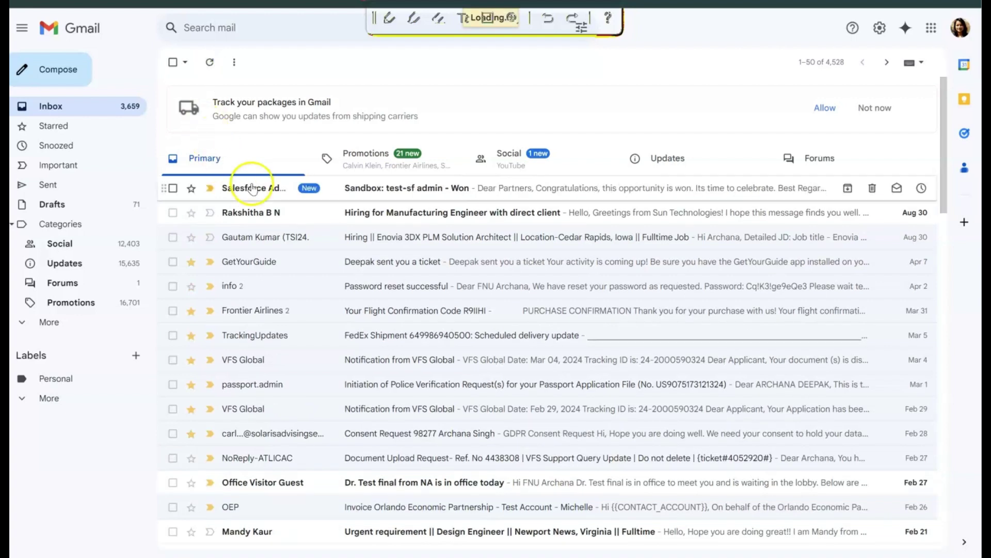
{"action": "left_click", "coordinate": [253, 191]}
Step: Review the email's greeting and congratulations text, and switch back to the test-sf admin opportunity in Salesforce
{"action": "left_click_drag", "start_coordinate": [262, 155], "coordinate": [201, 156]}
{"action": "left_click", "coordinate": [286, 207]}
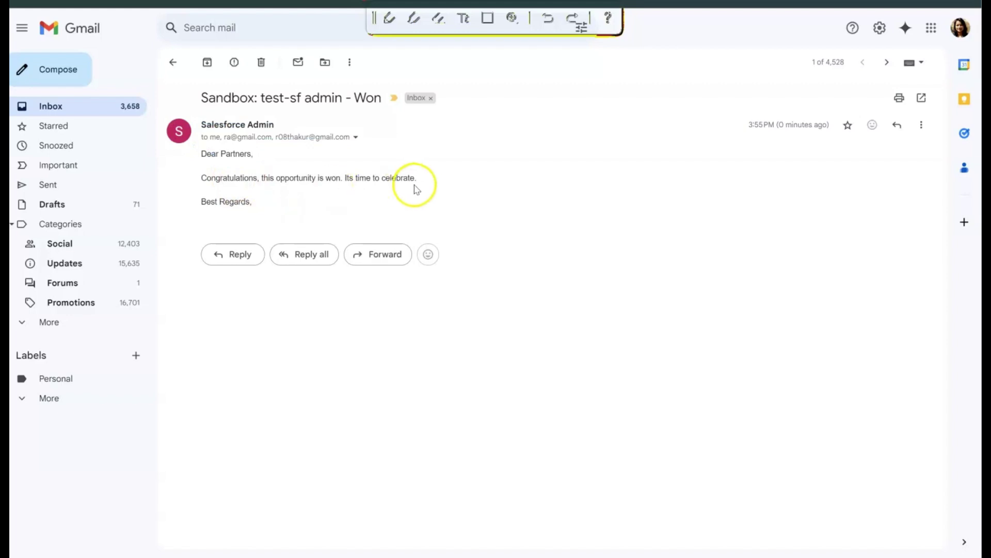
{"action": "left_click_drag", "start_coordinate": [371, 181], "coordinate": [215, 175]}
{"action": "left_click", "coordinate": [487, 239]}
{"action": "mouse_move", "coordinate": [437, 557]}
{"action": "left_click", "coordinate": [437, 506]}
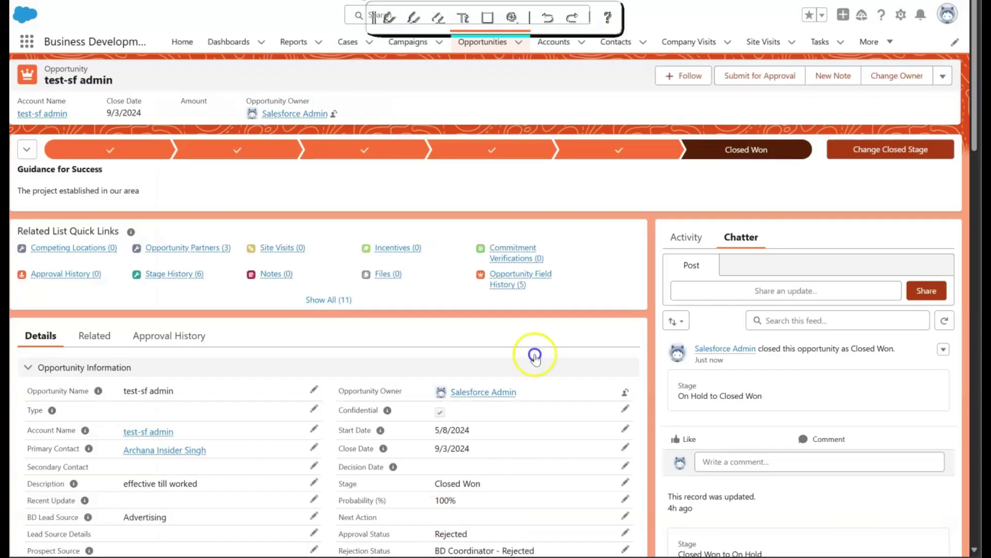